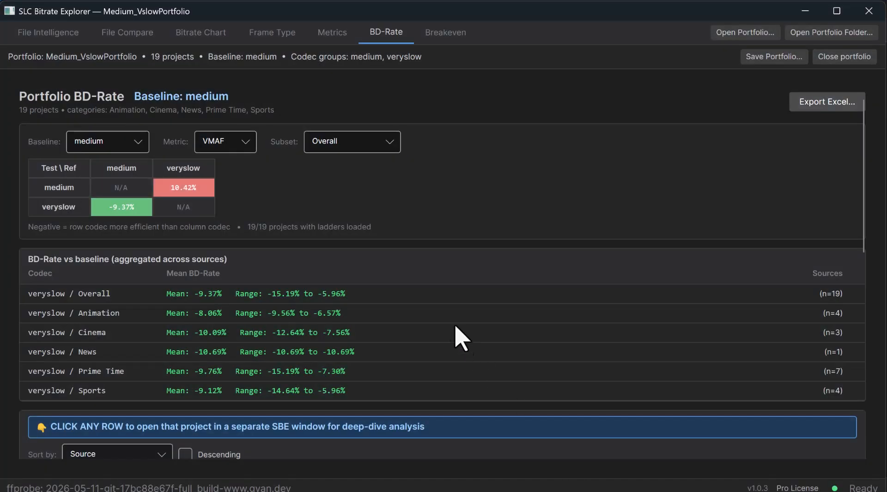
Step: Review the Medium_VslowPortfolio BD-Rate results by category and source, and open its breakeven analysis
scroll(451, 322, down, 2)
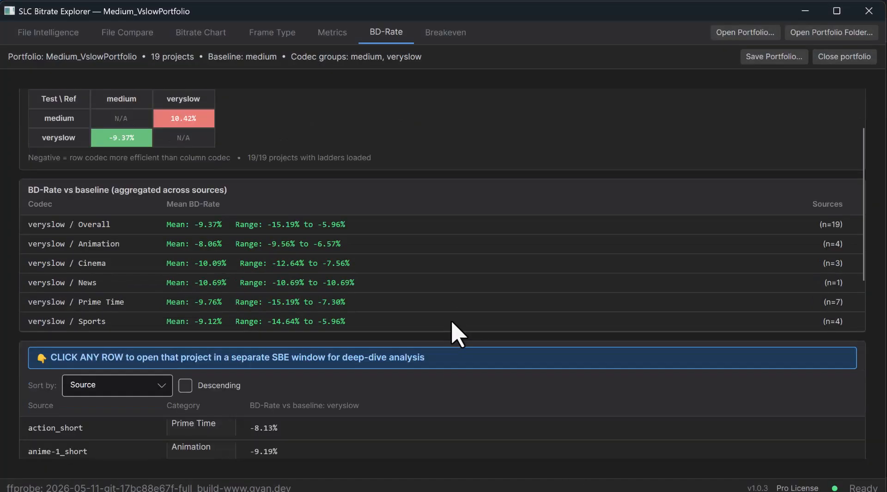
scroll(452, 322, down, 10)
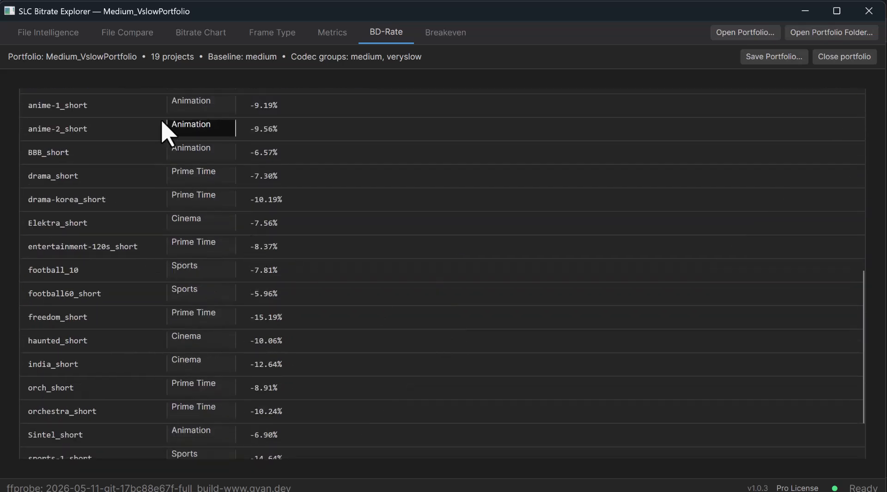
scroll(113, 406, up, 12)
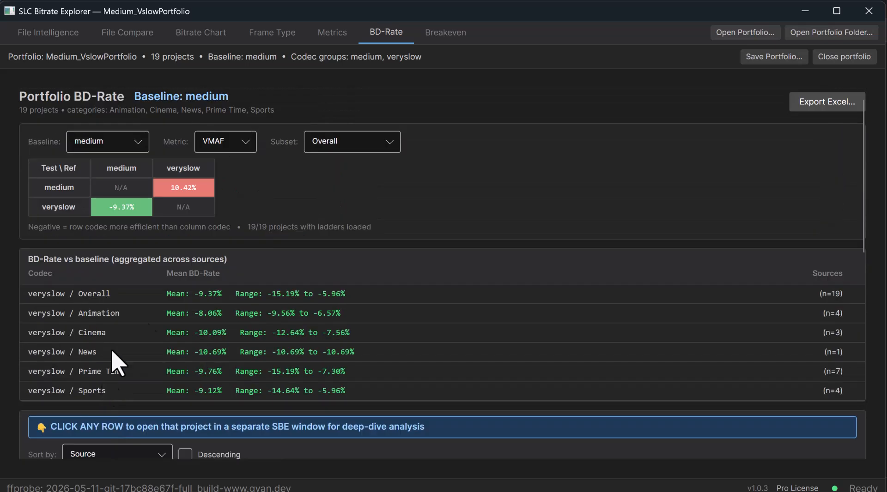
click(439, 41)
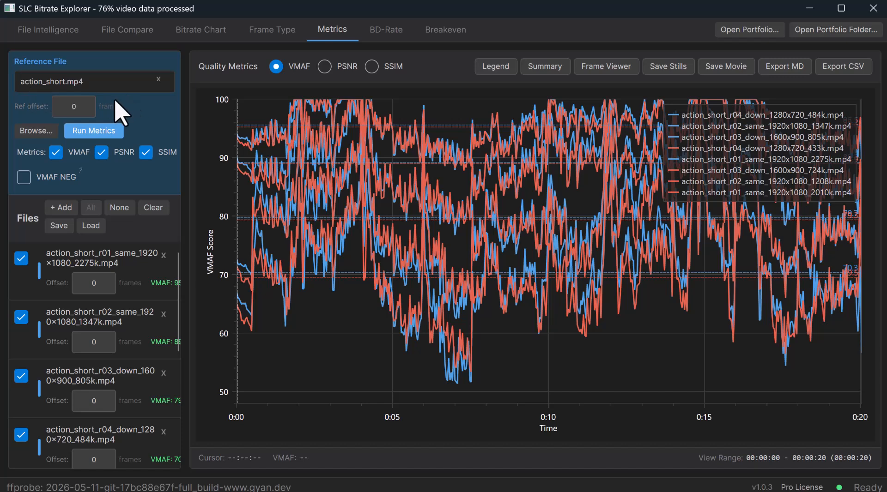
Step: Open the project save dialog for action_short.sbe in the TRQ folder
click(59, 225)
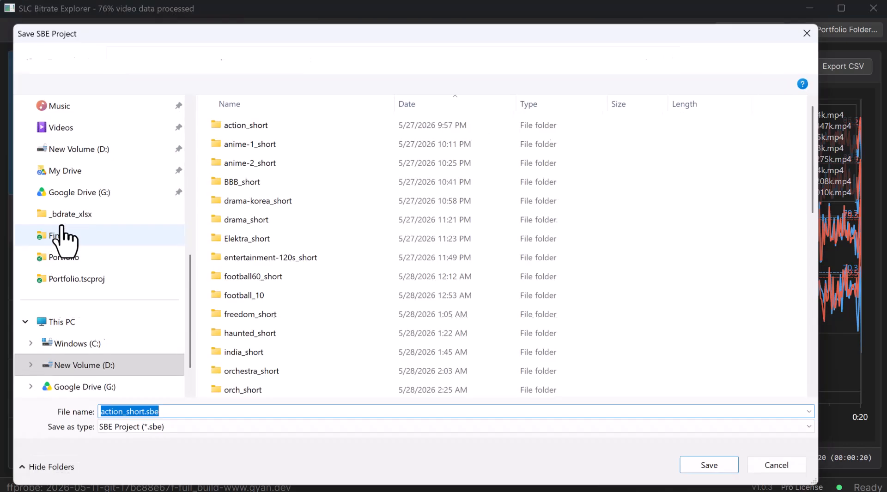
drag(176, 423, 60, 410)
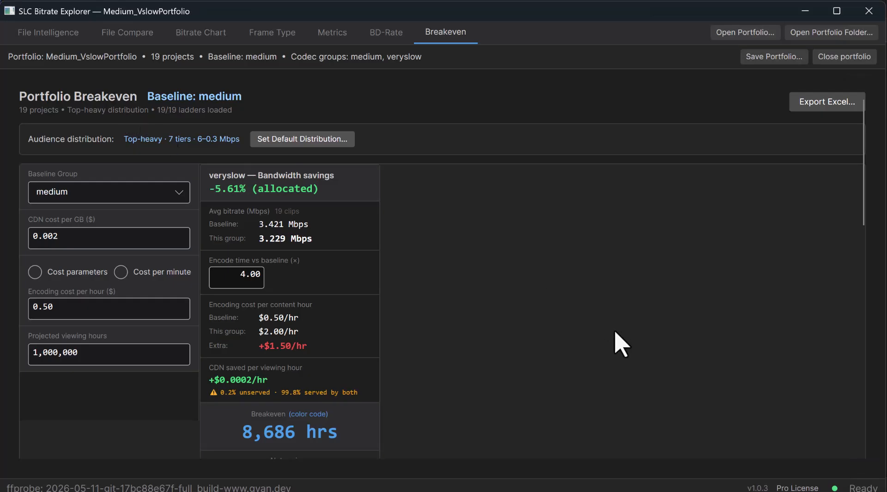
Step: Examine the medium and veryslow group assignments of the encoded files in the action_short project
scroll(619, 343, down, 10)
scroll(614, 343, down, 5)
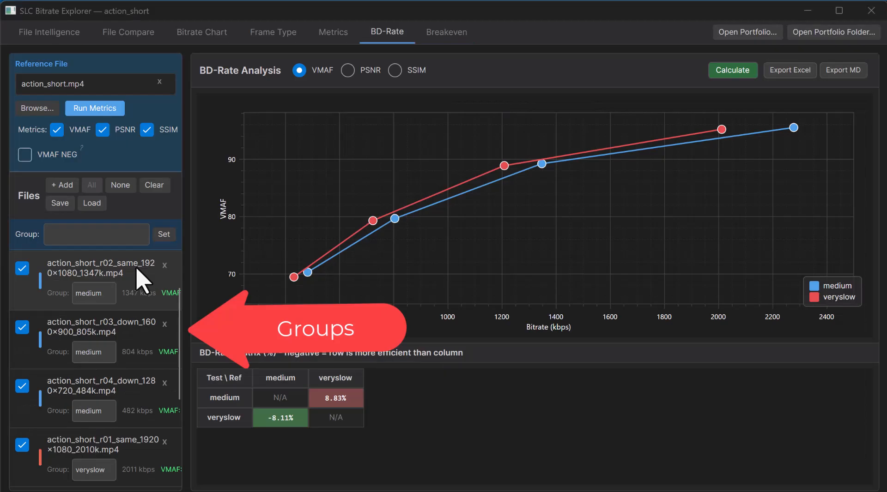
scroll(137, 273, down, 3)
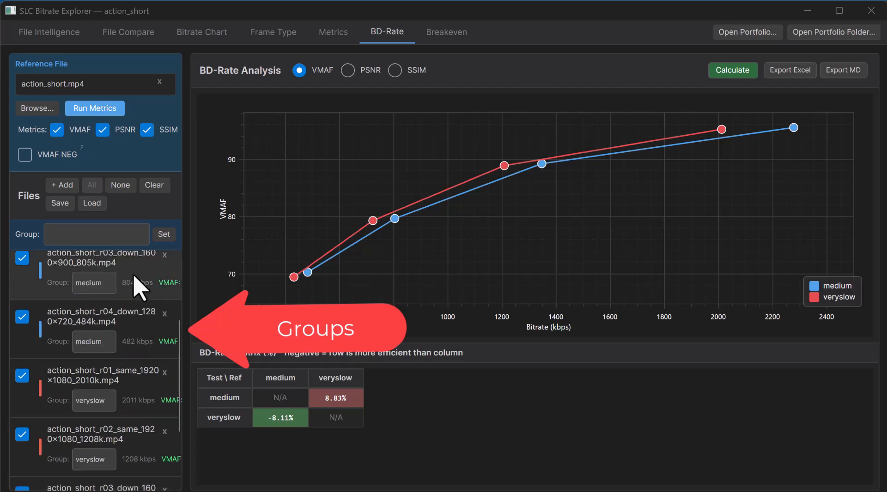
scroll(137, 286, down, 1)
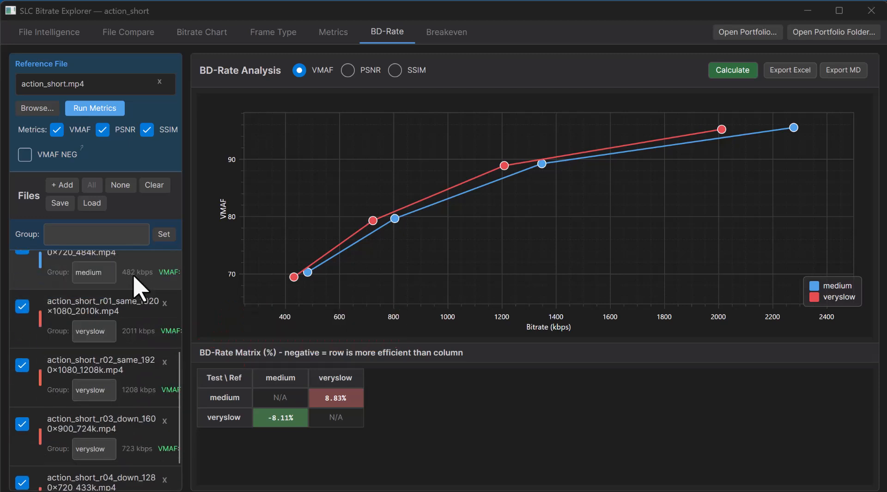
click(106, 333)
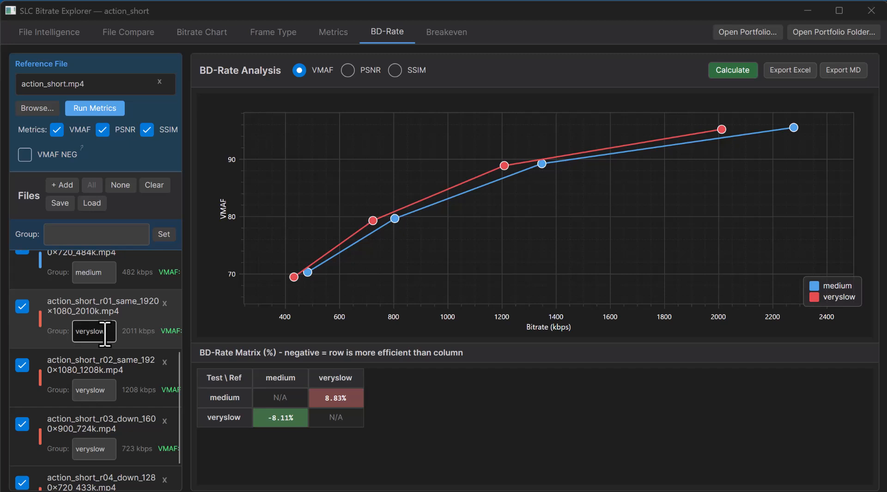
click(101, 391)
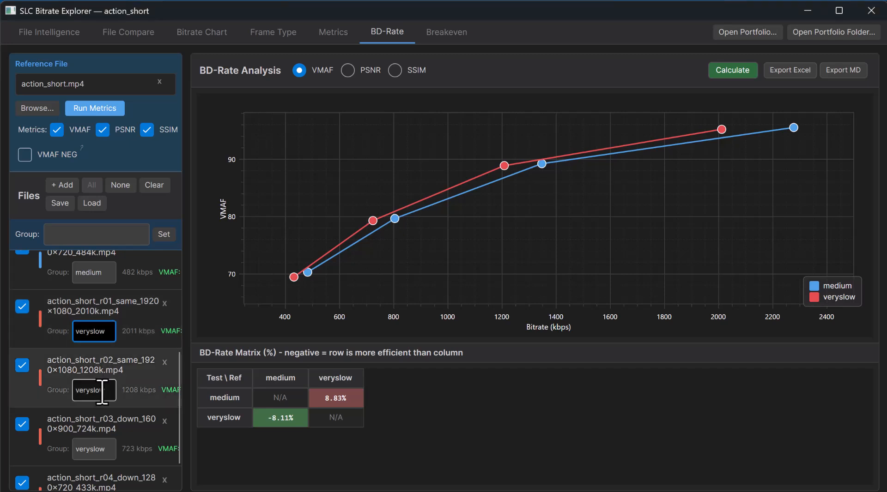
click(106, 447)
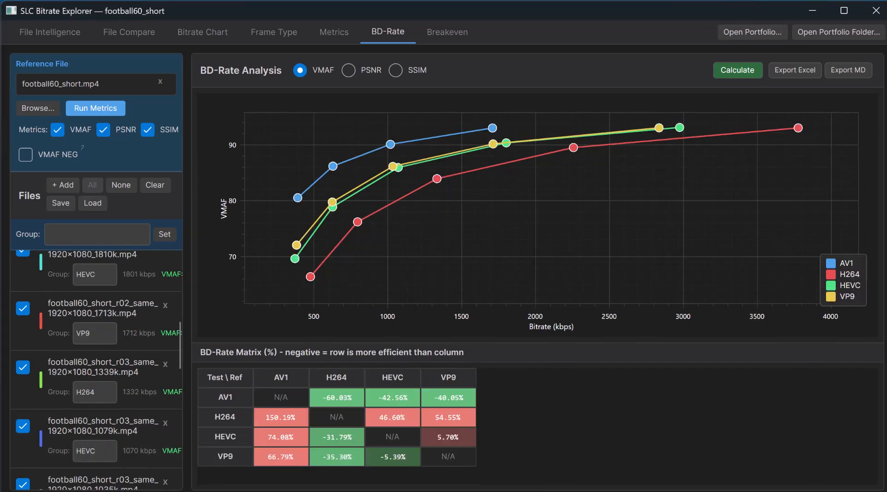
Step: Examine the codec group assignments of the encoded files in the football60_short project
scroll(138, 291, down, 1)
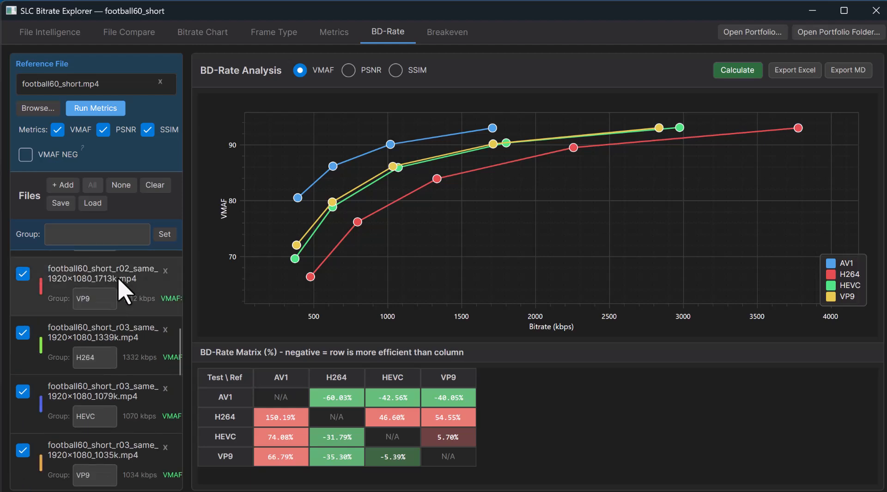
scroll(121, 291, down, 2)
scroll(124, 295, down, 4)
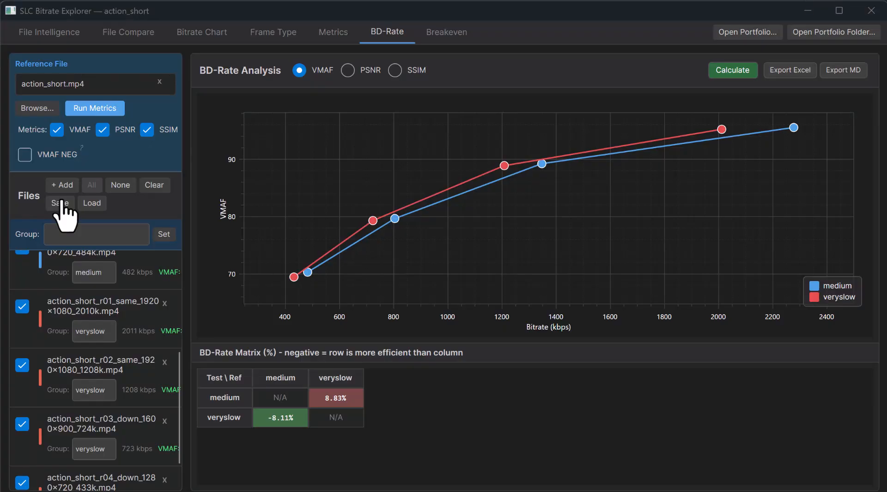
Step: Save the action_short project as action_short.sbe in the TRQ folder
click(37, 194)
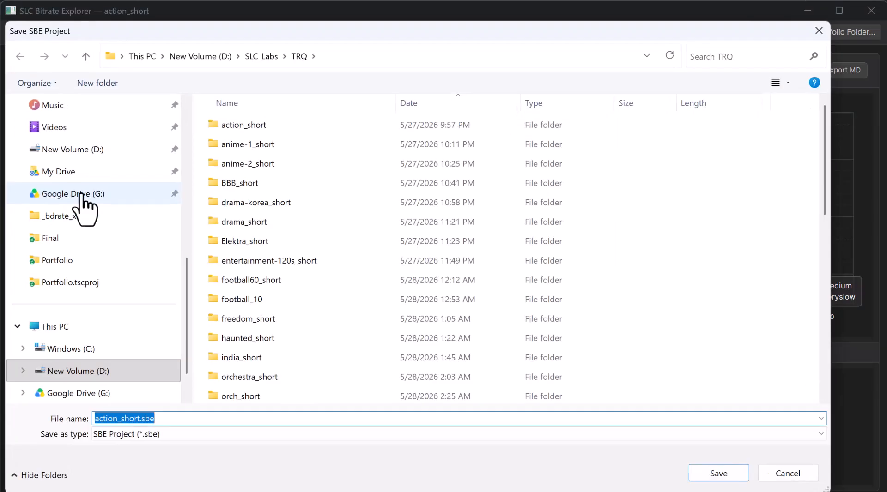
scroll(424, 277, down, 4)
scroll(423, 277, down, 5)
click(719, 474)
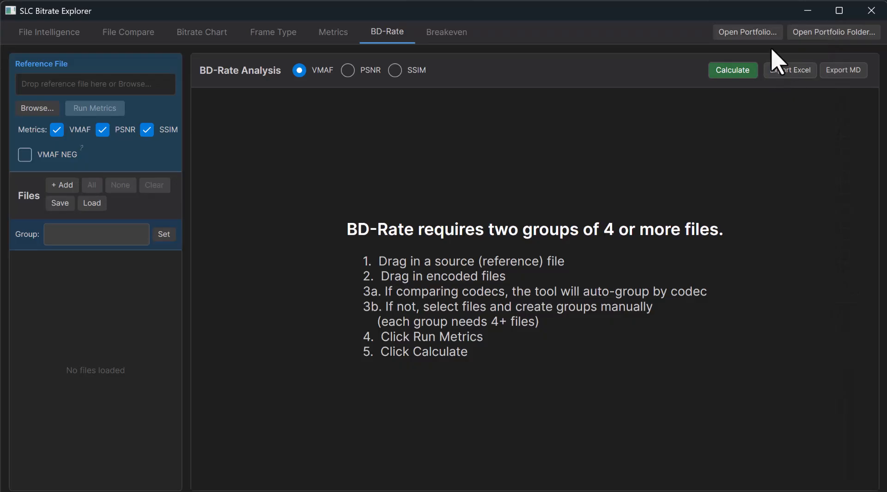
Step: Build a portfolio from entertainment-120s_short.sbe, football60_short.sbe and football_10.sbe with medium as the baseline codec
click(747, 31)
click(368, 199)
ctrl+click(369, 218)
ctrl+click(370, 237)
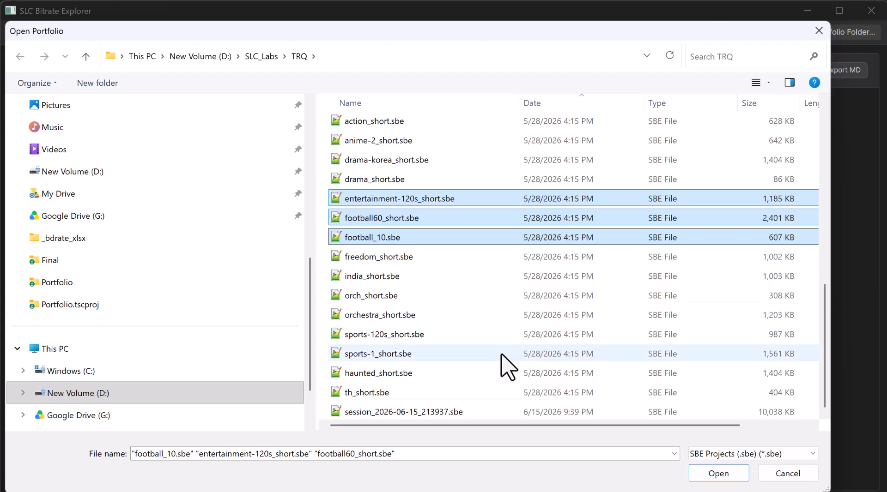
click(719, 474)
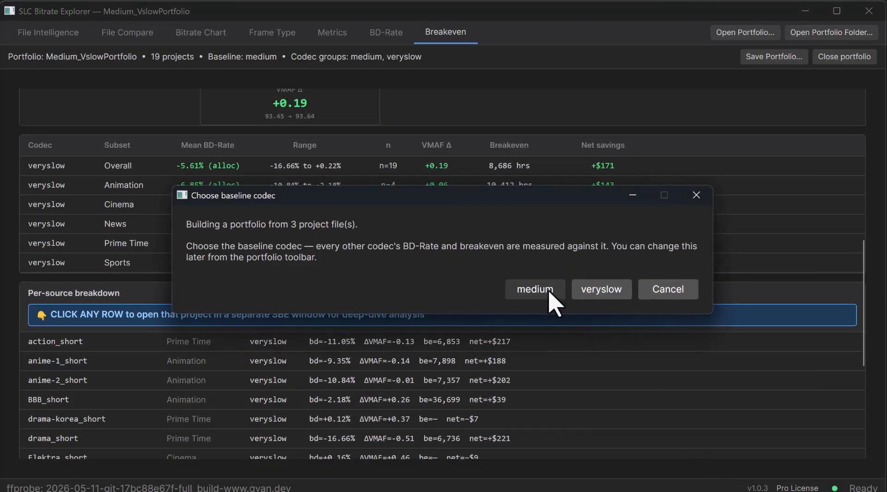
click(546, 291)
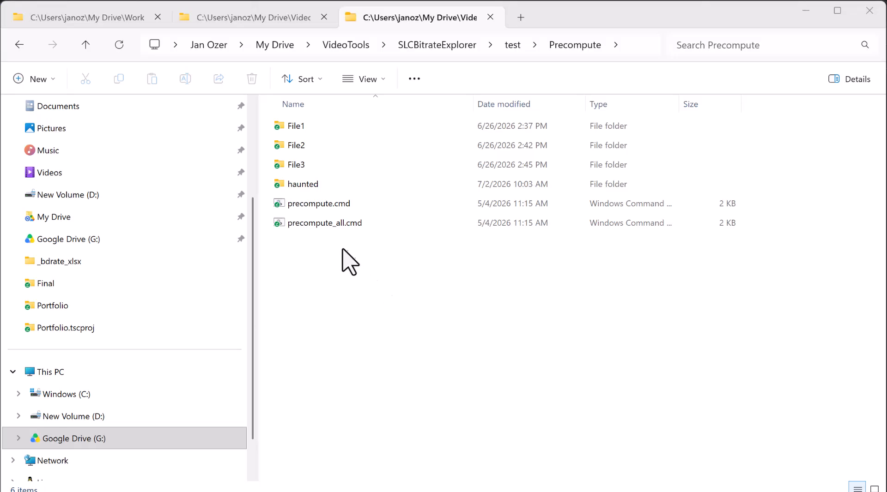
Step: Run precompute_all.cmd in the Precompute folder and return to the folder window
double_click(328, 224)
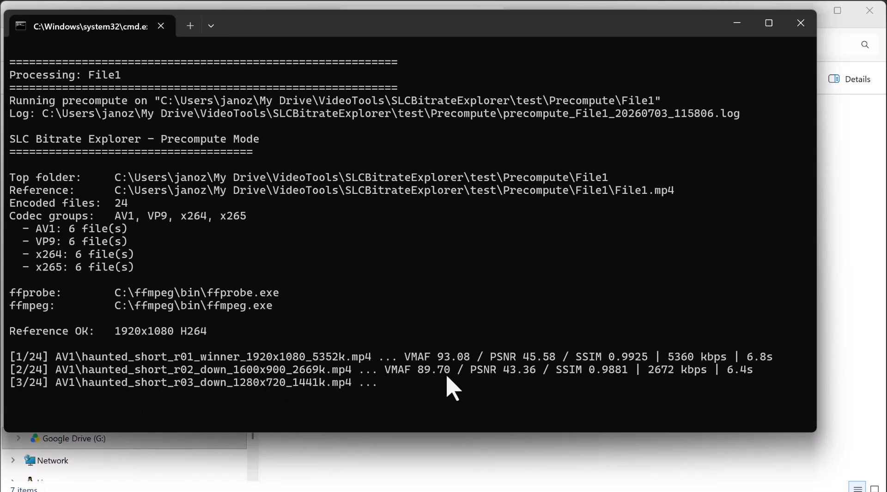
click(603, 457)
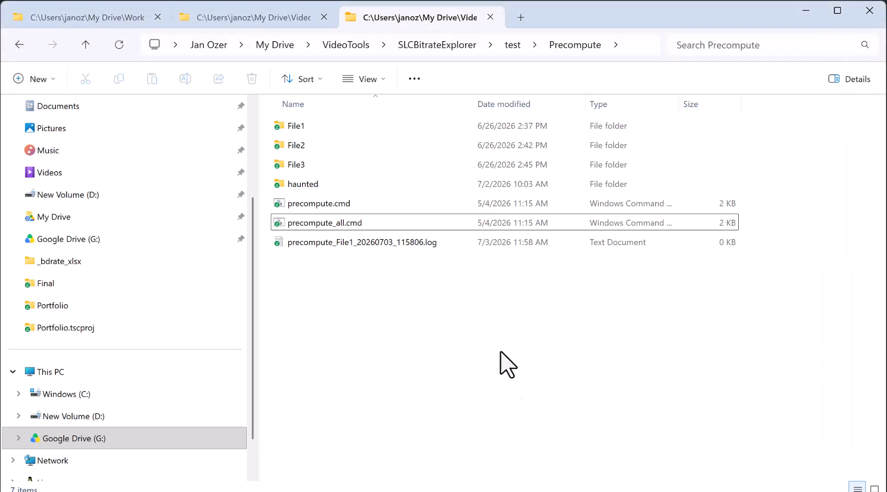
Step: Inspect the haunted folder's codec subfolders and source file, including the encodes inside x265
double_click(315, 186)
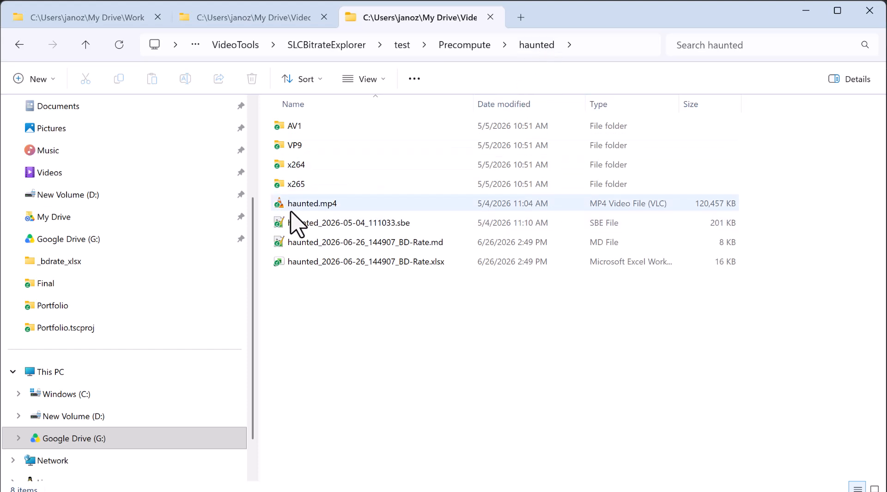
double_click(308, 183)
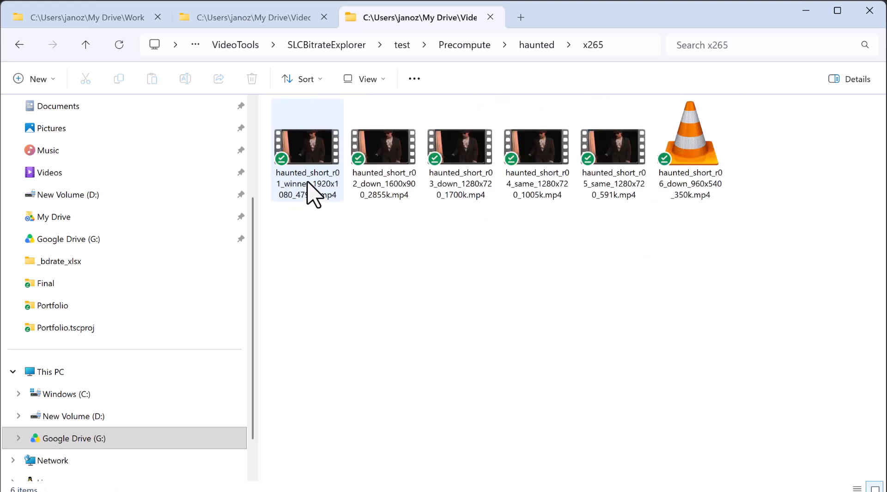
click(473, 44)
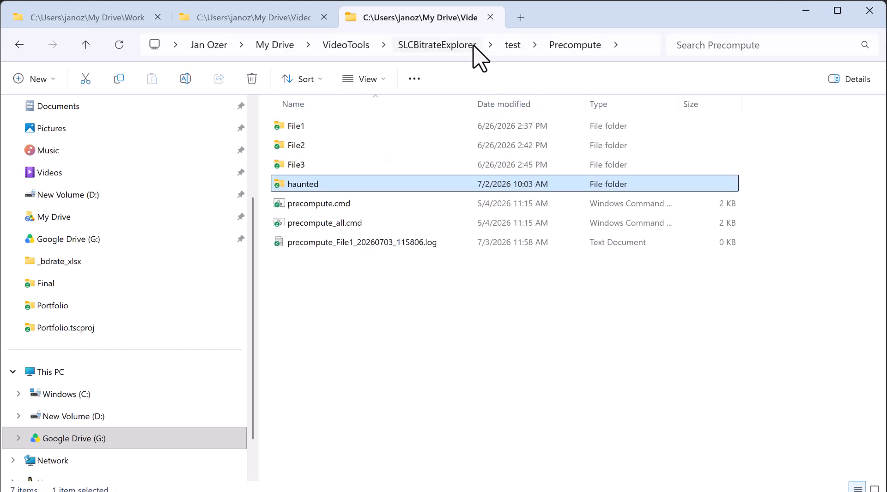
double_click(326, 186)
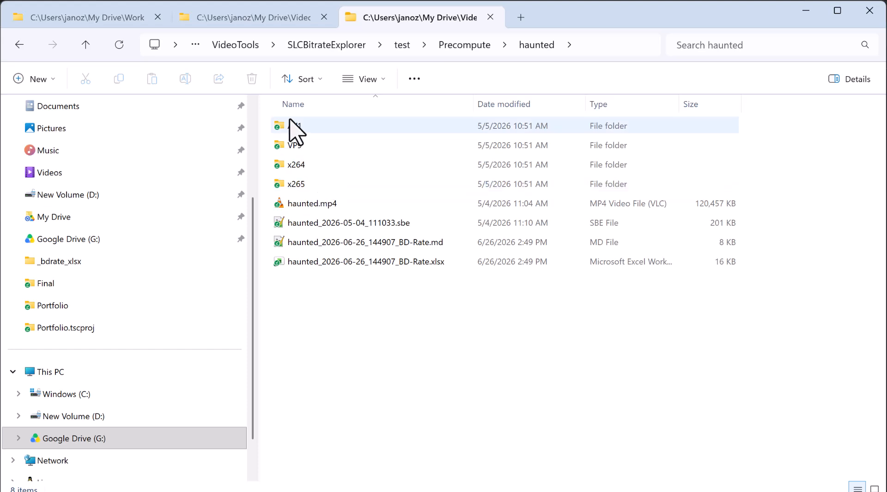
mouse_move(290, 192)
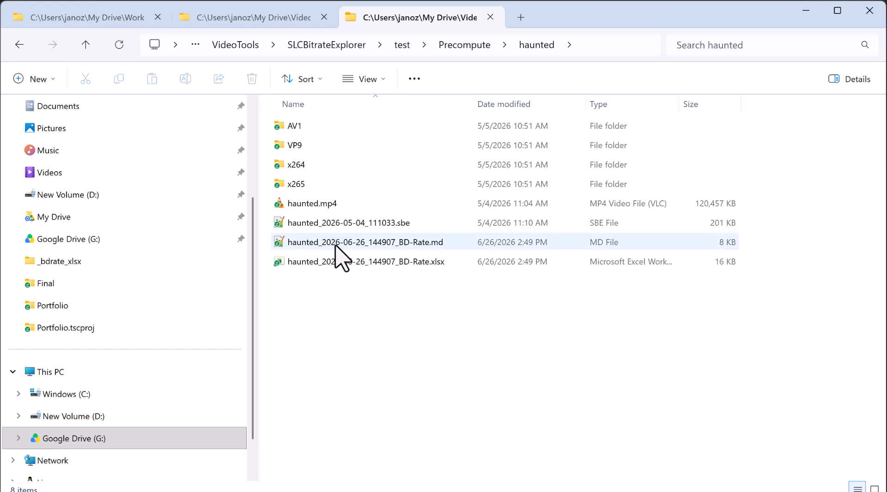
Step: Open haunted_2026-05-04_111033.sbe as text in Notepad and examine its codec group and metric data
click(322, 221)
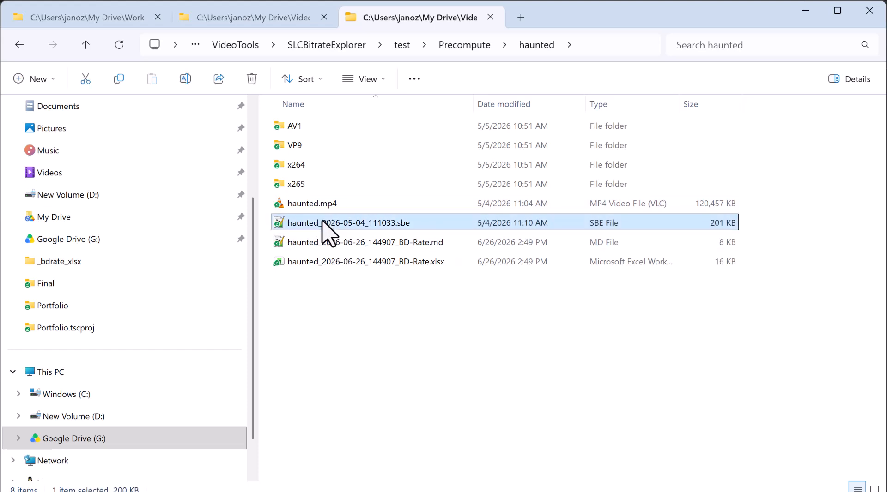
right_click(324, 222)
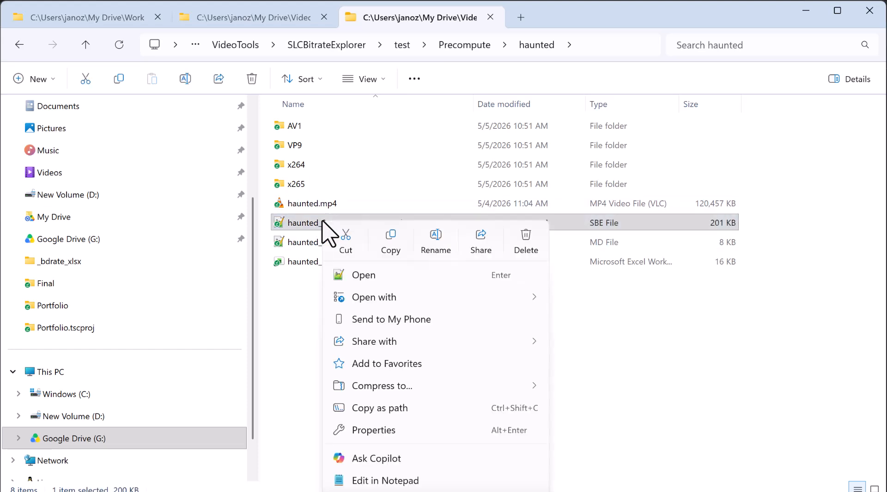
click(369, 482)
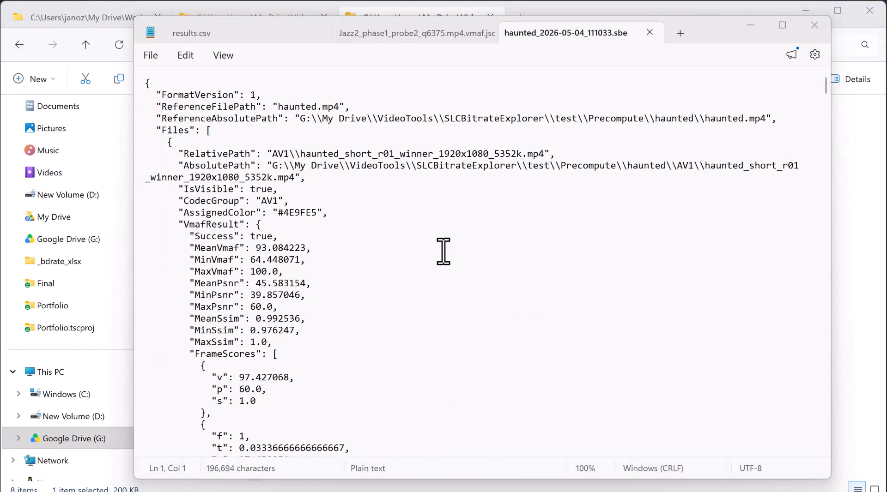
double_click(263, 203)
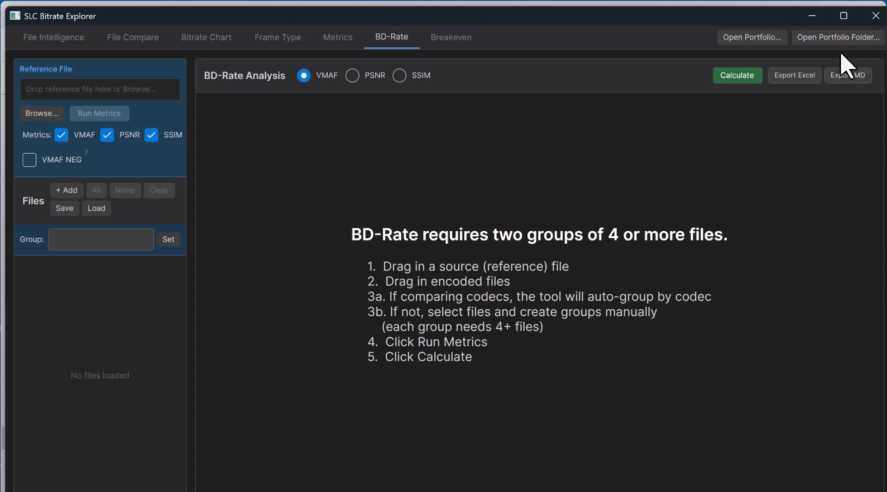
Step: Build a portfolio from all projects found under the Precompute folder with x264 as the baseline codec
click(847, 38)
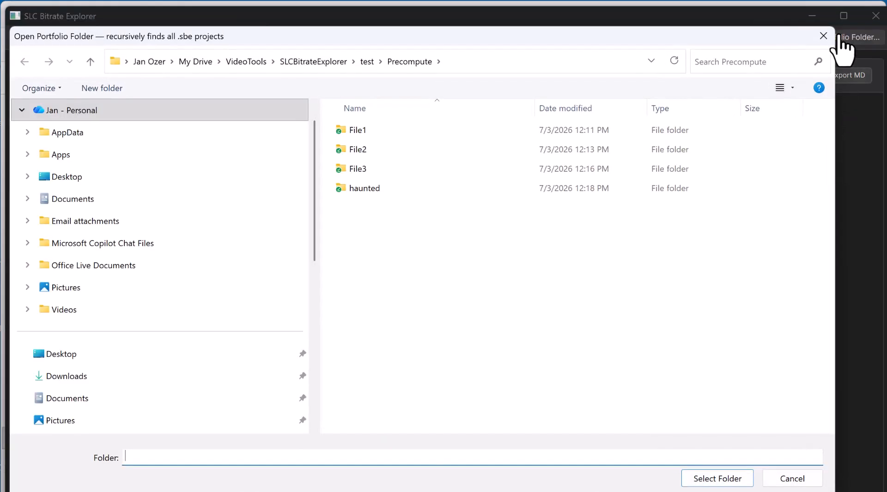
click(407, 60)
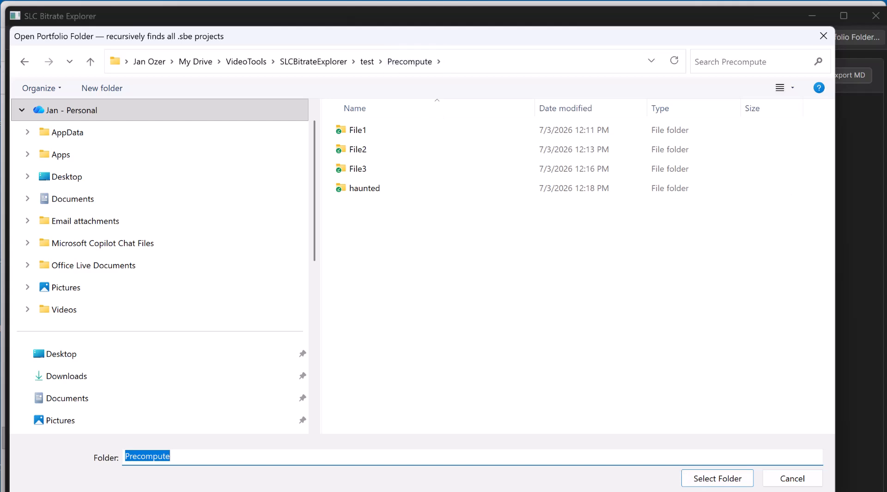
click(717, 479)
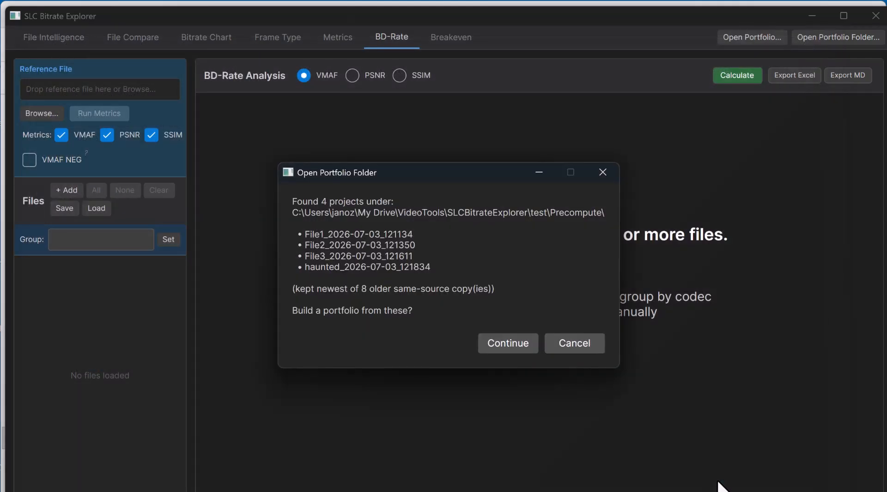
click(507, 347)
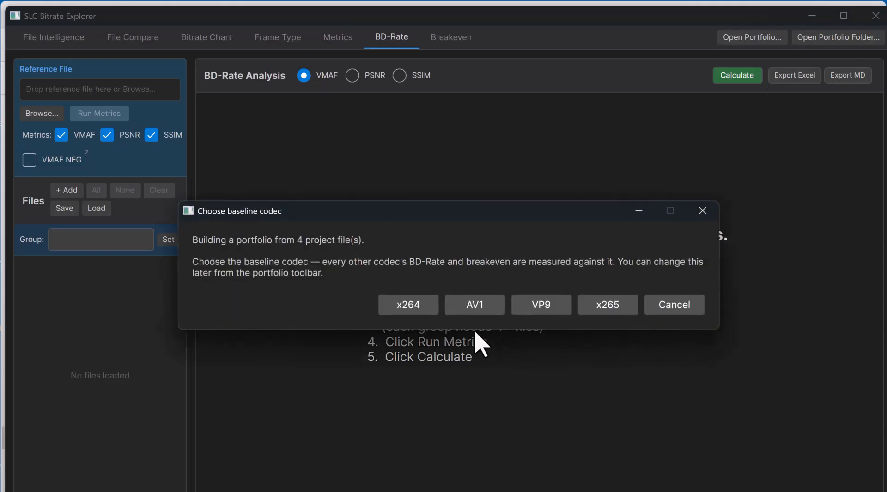
click(420, 309)
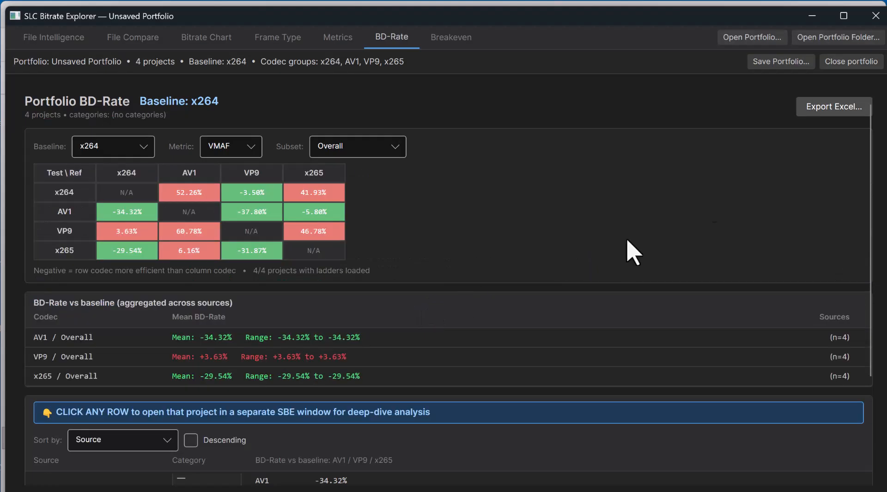
Step: Start saving the unsaved portfolio as a .sbeport index in the Precompute folder, beginning the file name with "p"
click(780, 62)
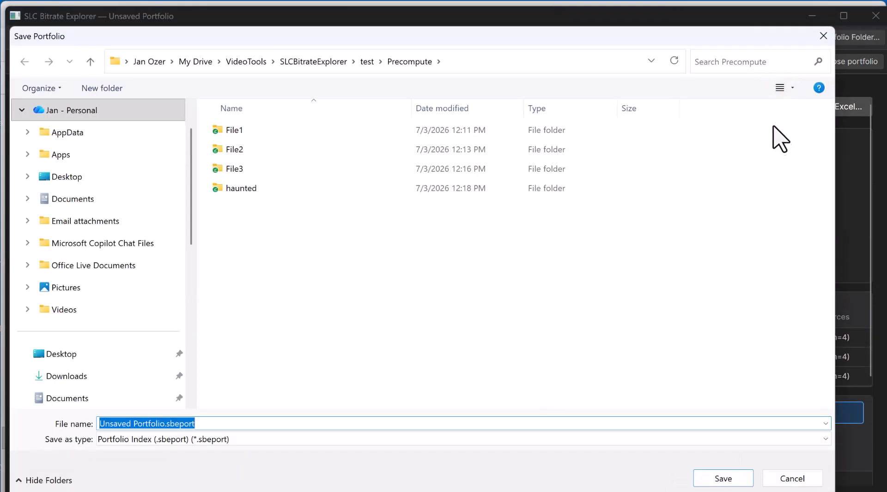
text(p)
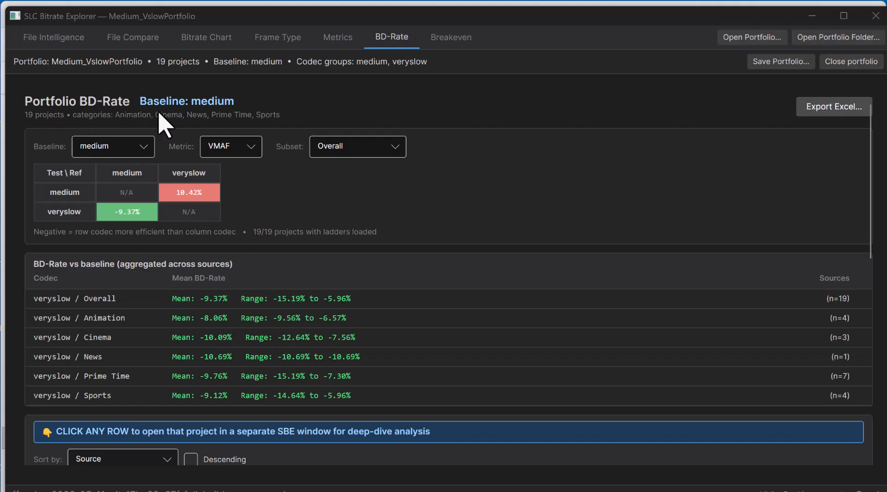
Step: Check File Intelligence availability for the Medium_VslowPortfolio, dismiss the notice, and view its Breakeven and BD-Rate pages
click(60, 39)
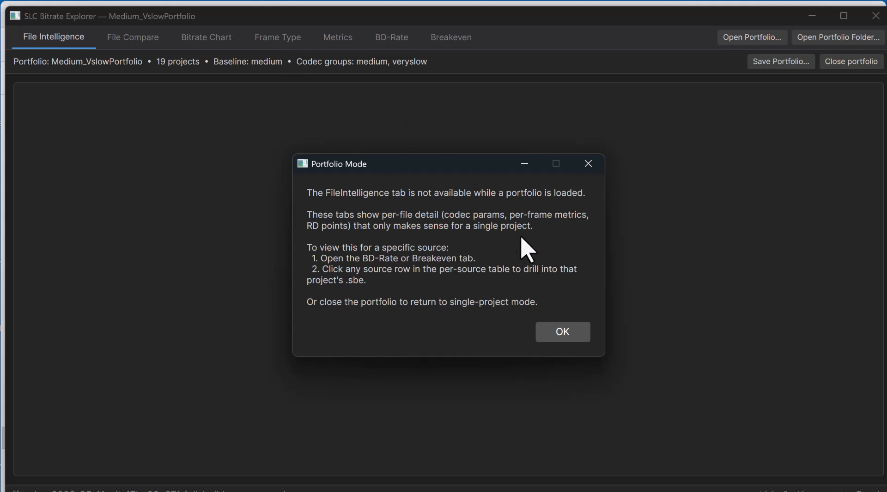
click(570, 330)
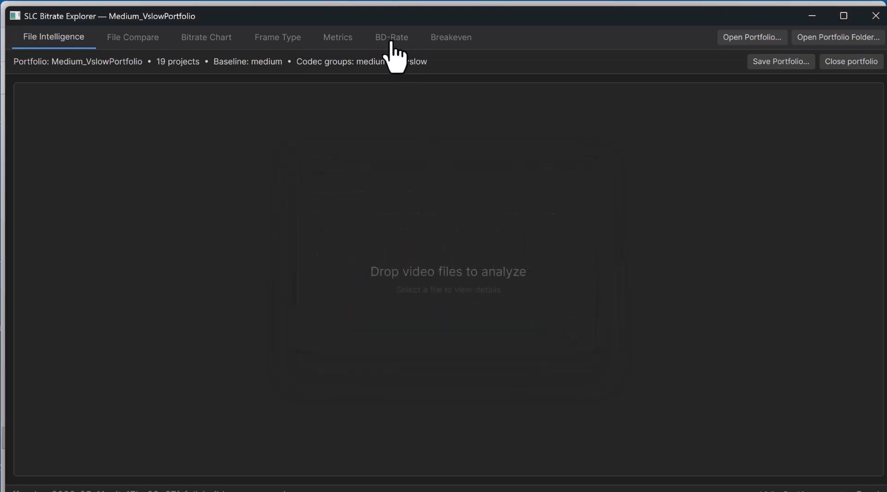
click(390, 41)
click(478, 41)
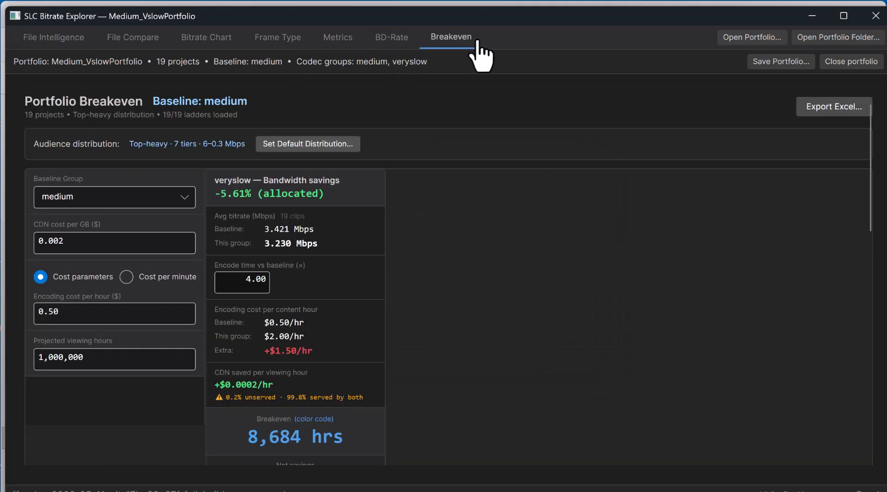
click(400, 42)
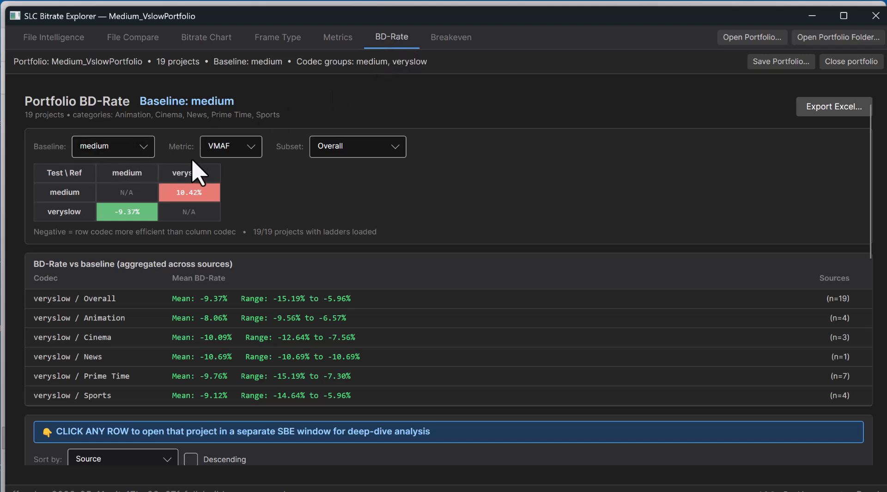
Step: Check the metric and baseline choices available for the portfolio BD-Rate matrix
click(231, 155)
click(232, 157)
click(147, 149)
click(146, 146)
Step: Inspect the veryslow versus medium matrix cell and review the category averages and per-source BD-Rate values
mouse_move(156, 222)
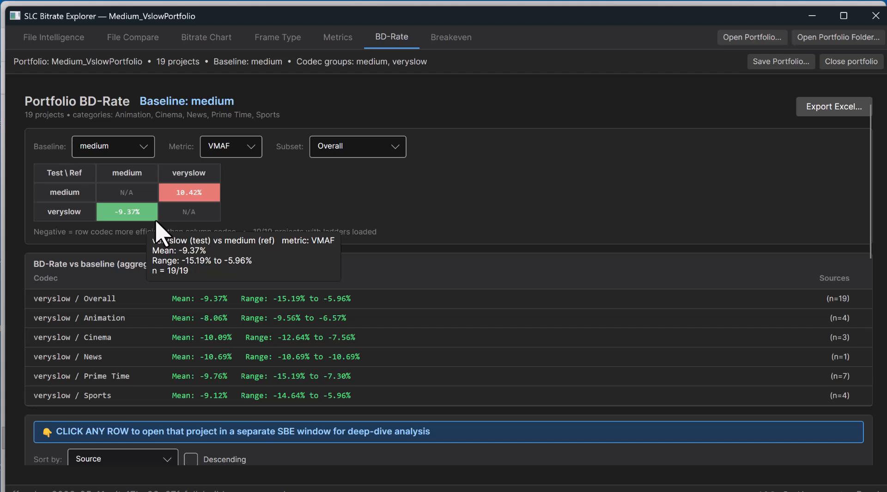
scroll(207, 222, down, 8)
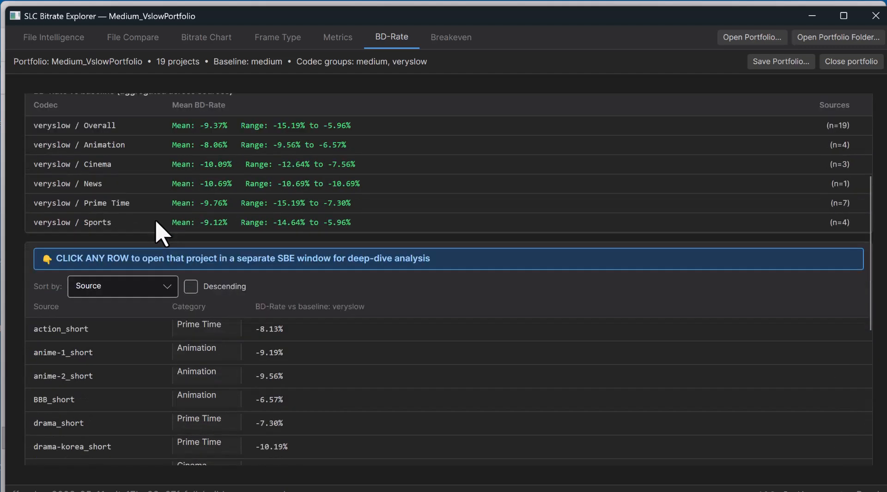
scroll(314, 185, down, 3)
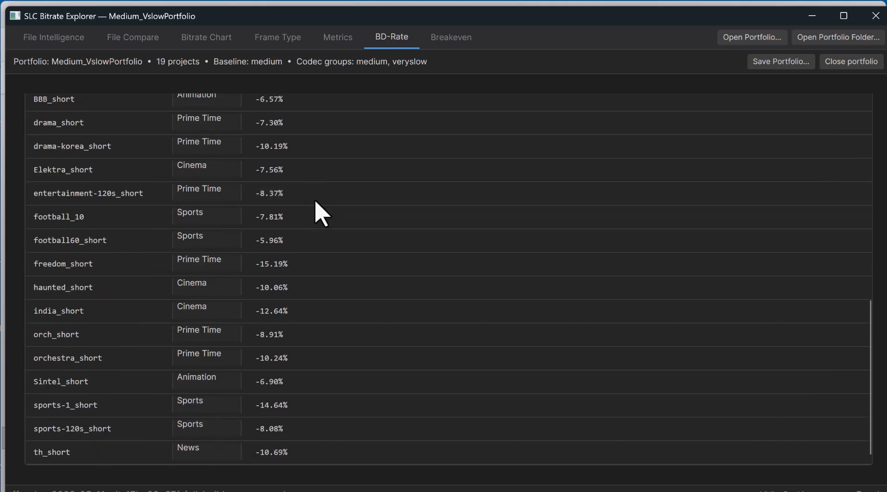
scroll(337, 384, up, 1)
scroll(340, 390, up, 10)
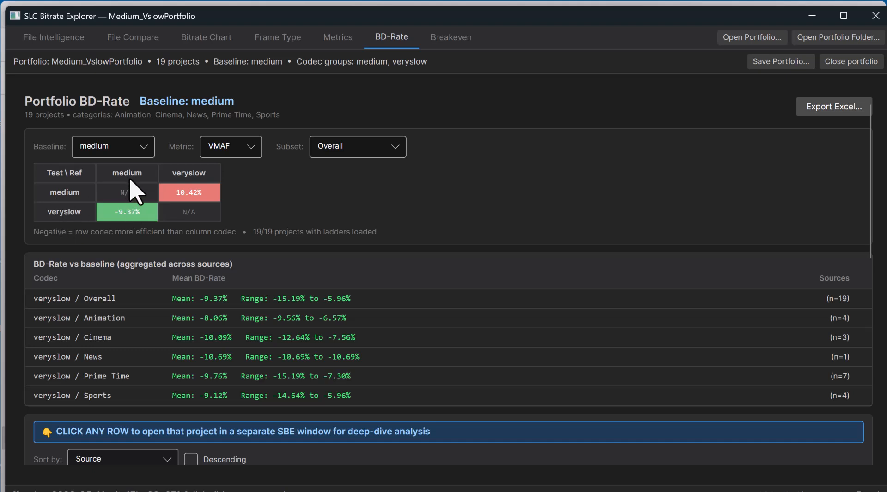
Step: Inspect the details of both medium/veryslow matrix comparisons and compare them with the category and individual source results
mouse_move(160, 196)
mouse_move(123, 221)
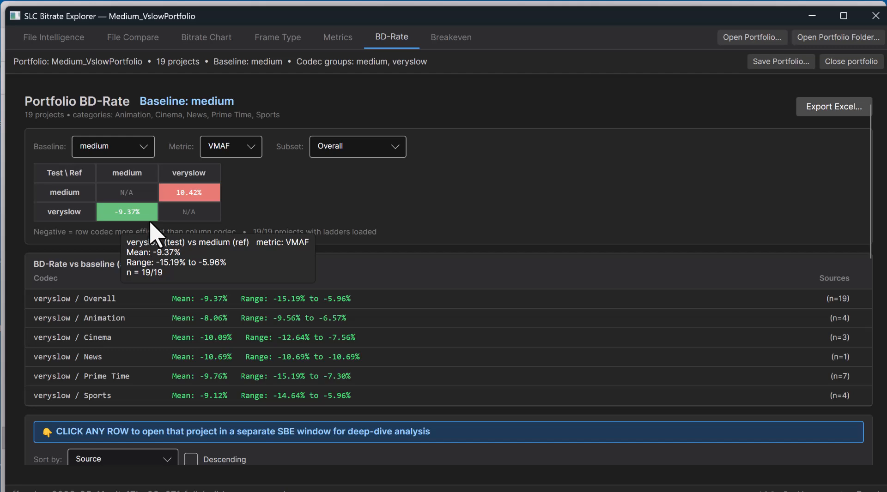
scroll(452, 282, down, 5)
scroll(458, 288, down, 1)
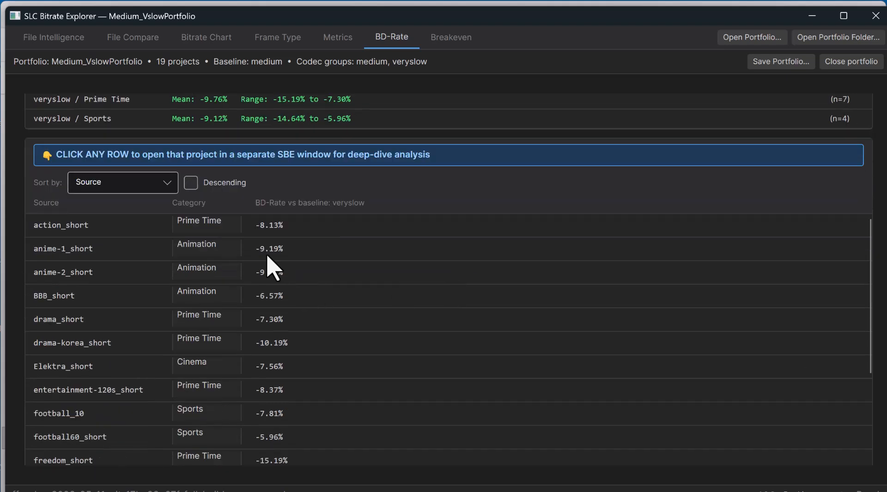
scroll(261, 370, up, 5)
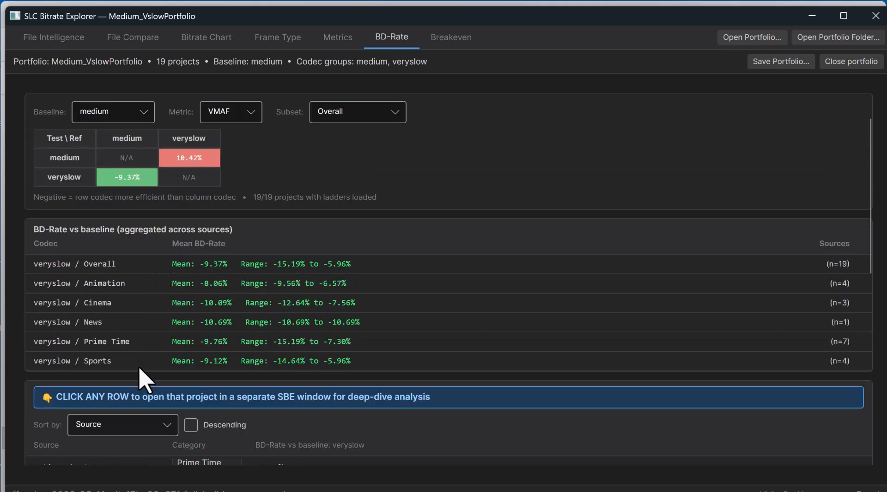
scroll(139, 370, up, 1)
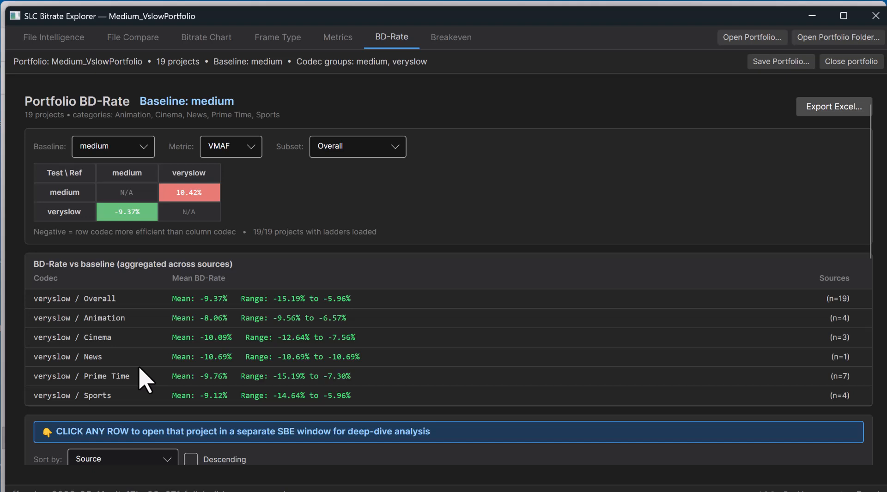
Step: Look over the baseline and metric selectors again without changing medium or VMAF
click(132, 147)
click(133, 147)
click(252, 150)
click(253, 152)
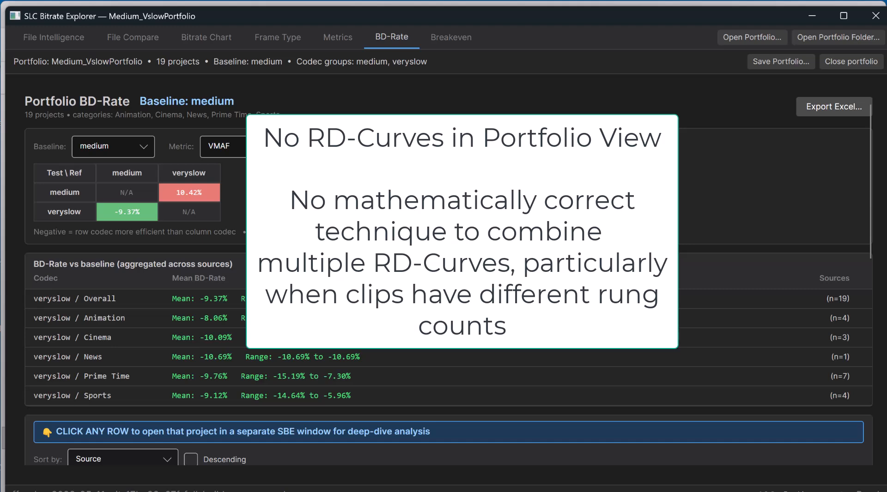
Step: Open the action_short project in its own window and look at its File Intelligence, File Compare and Bitrate Chart views
scroll(162, 218, down, 6)
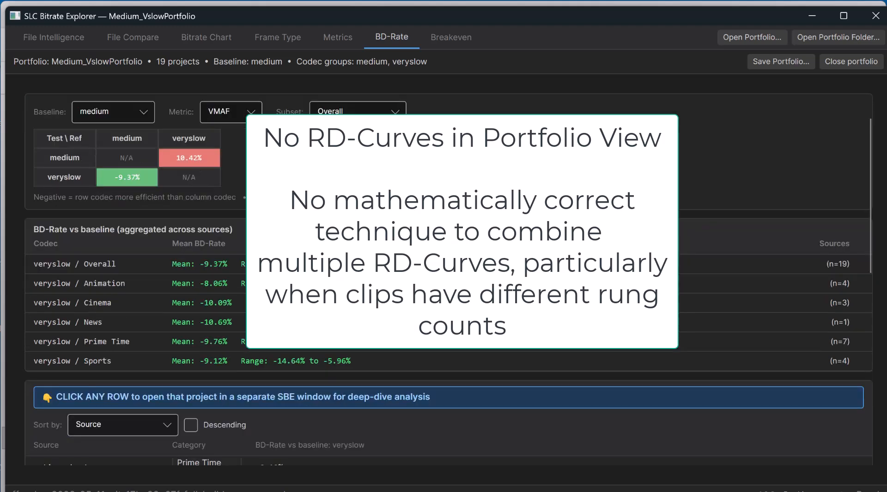
click(54, 192)
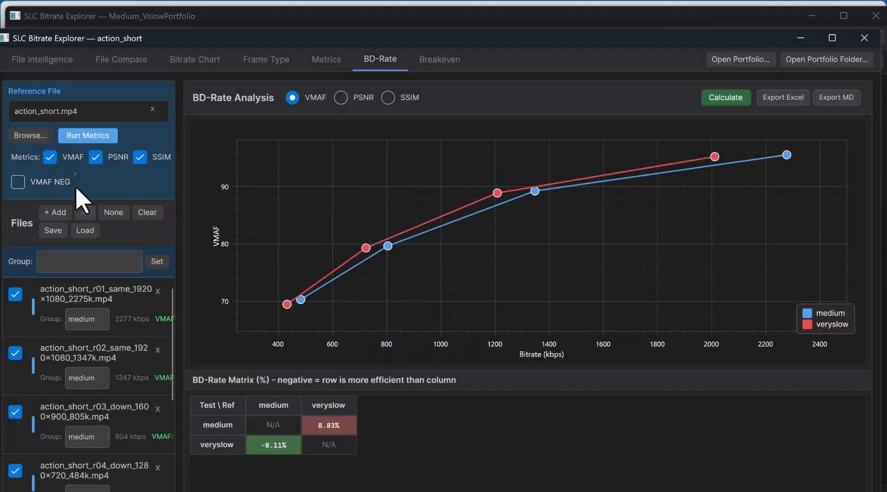
click(42, 61)
click(118, 60)
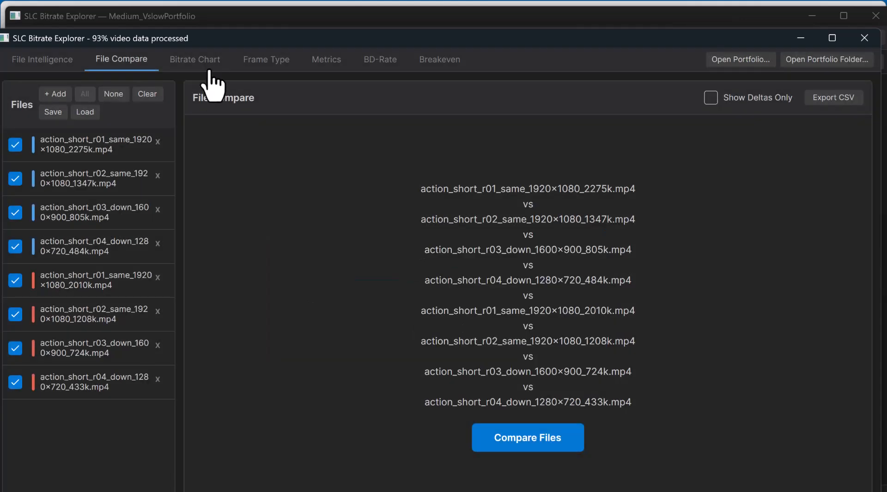
click(210, 74)
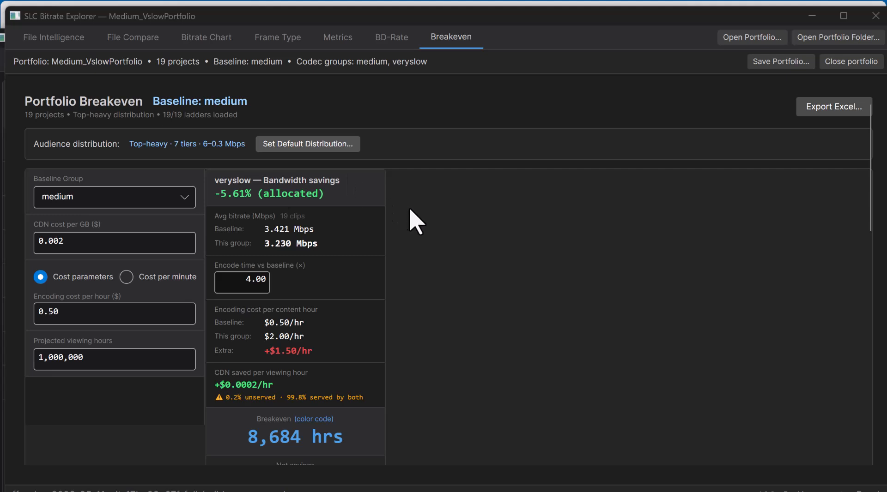
Step: Keep medium as the portfolio's breakeven baseline group and set the CDN cost per GB to 0.020
click(136, 197)
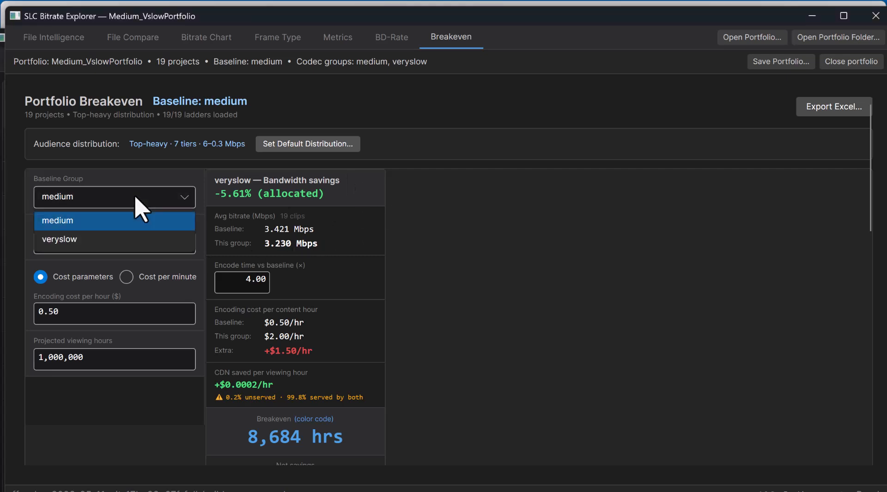
click(116, 225)
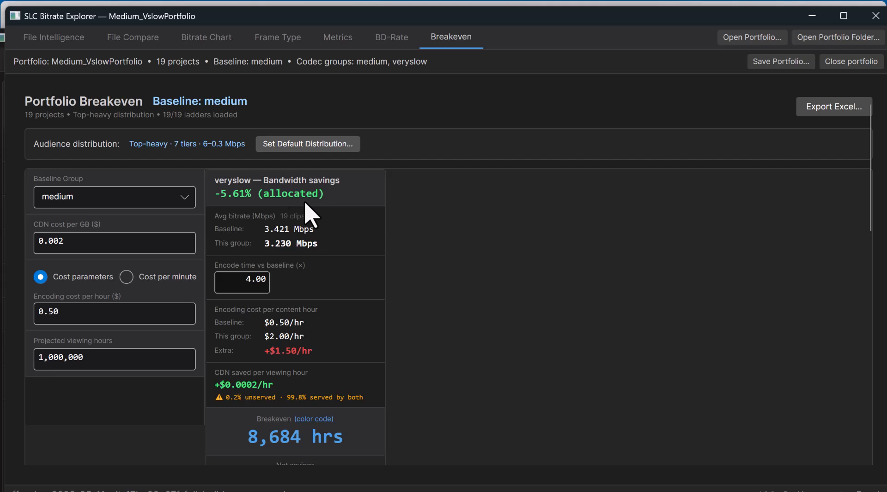
click(97, 240)
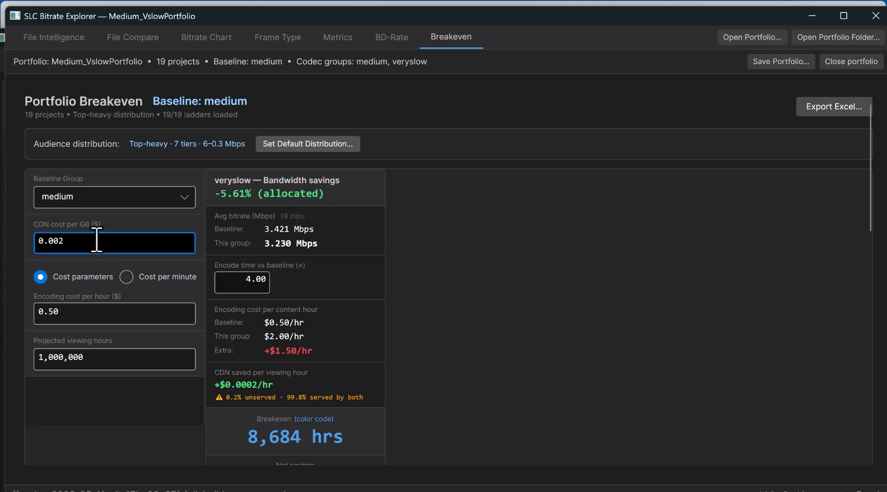
key(shift+Left)
key(shift+Left)
key(shift+Left)
key(shift+Left)
key(shift+Left)
text(.)
click(95, 313)
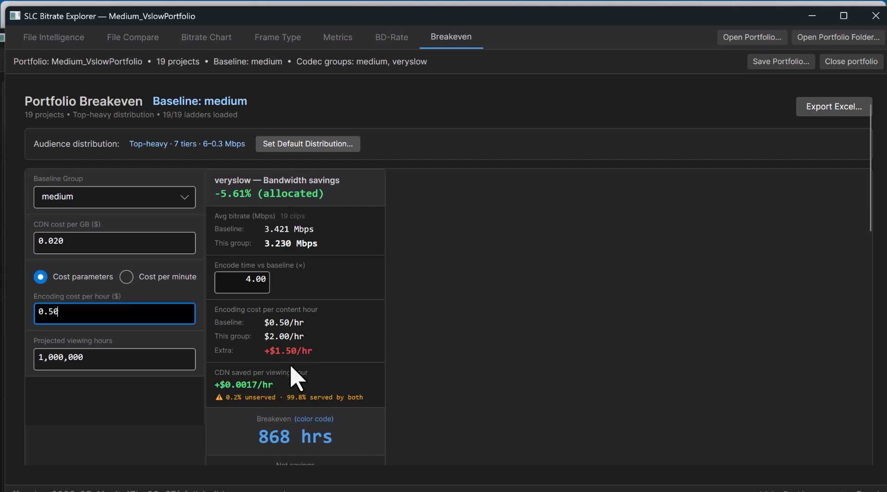
Step: Review the net savings and compare the Cost per minute mode with Cost parameters, leaving Cost parameters selected
scroll(321, 394, down, 1)
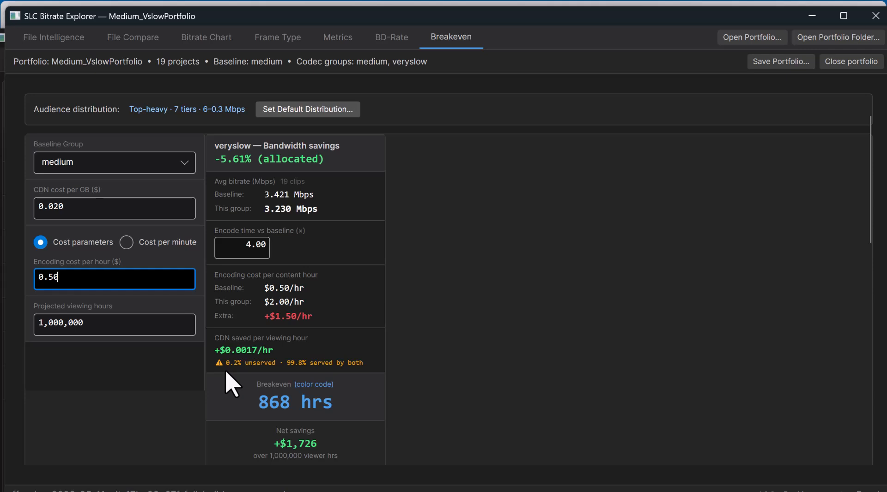
scroll(229, 383, up, 1)
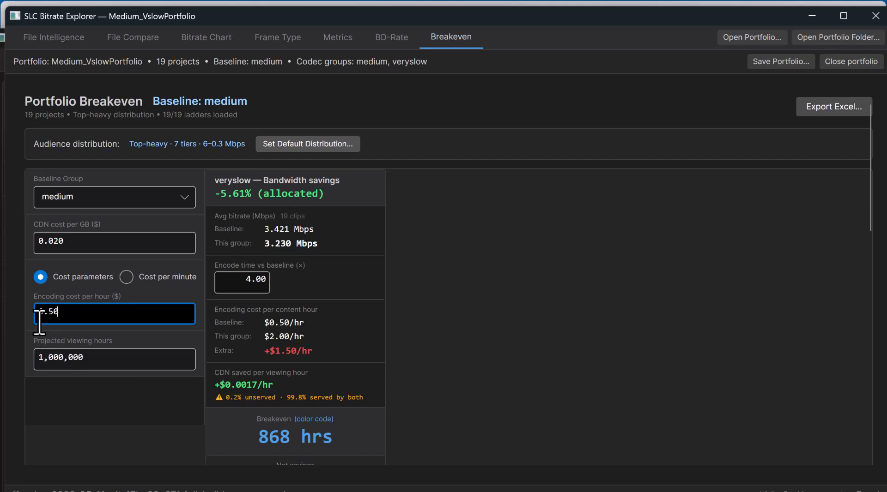
click(158, 279)
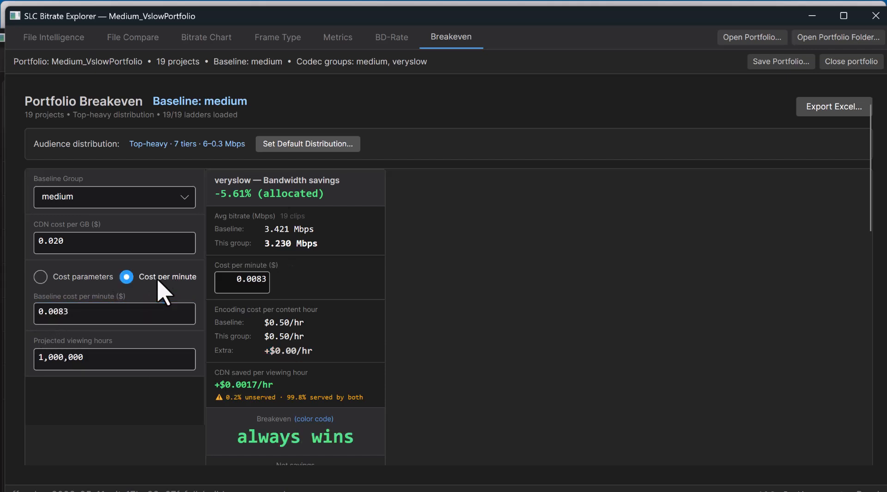
click(88, 276)
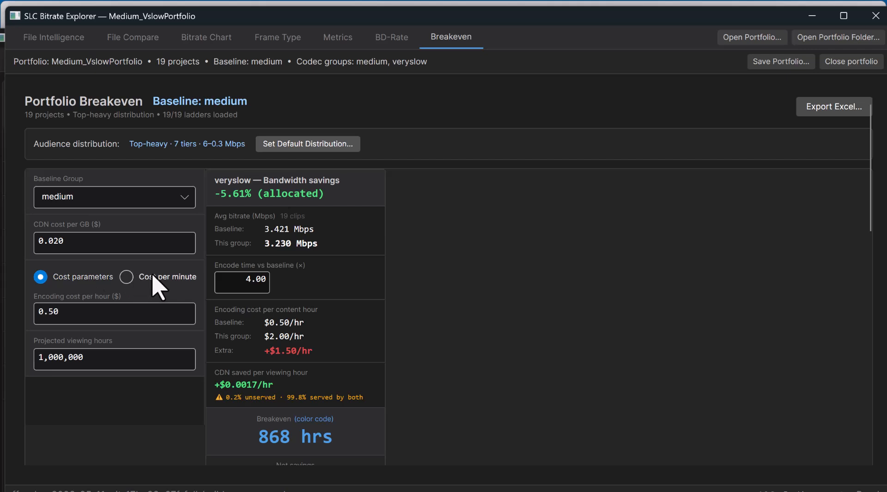
click(153, 277)
click(78, 278)
Step: Examine the portfolio's breakeven hours, net savings and VMAF delta, and compare them with the BD-Rate results
scroll(363, 397, down, 3)
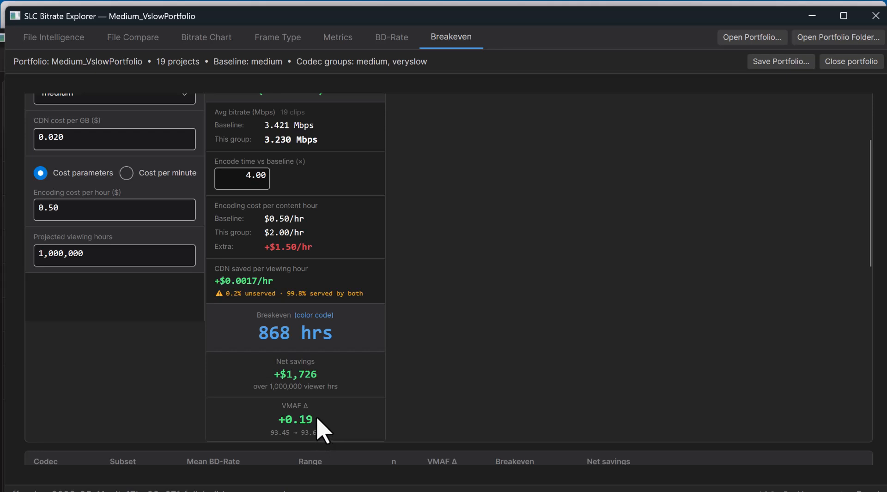
scroll(321, 429, up, 3)
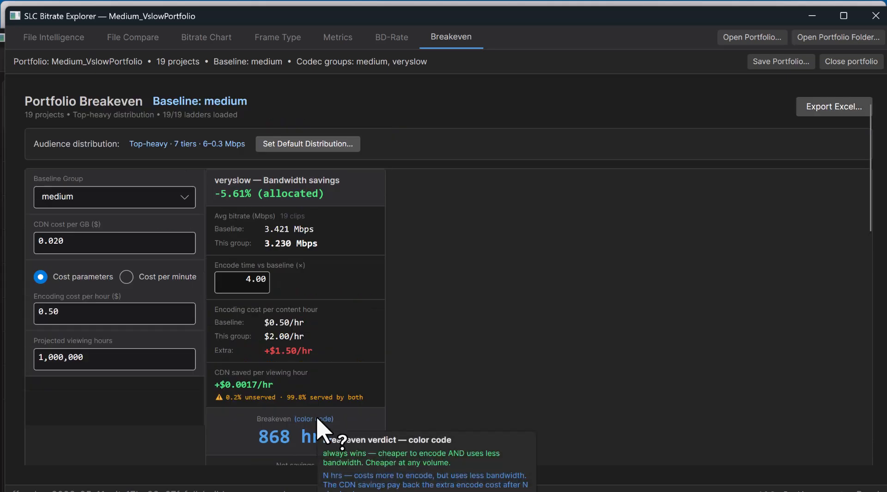
click(392, 39)
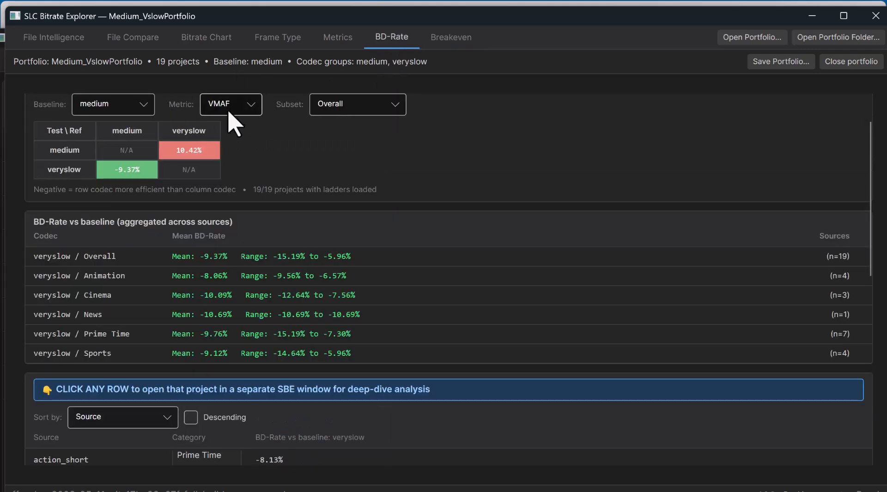
click(443, 50)
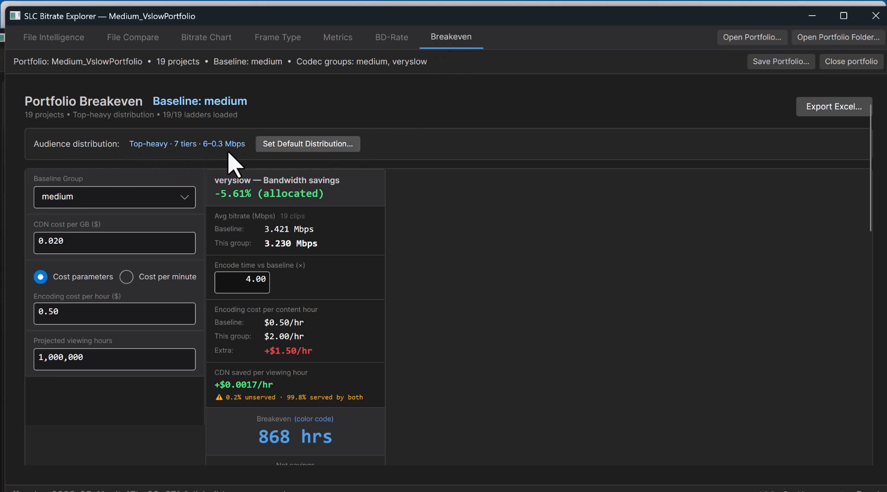
Step: Choose the Mobile preset for the viewer-bandwidth distribution and save it as the default
click(283, 146)
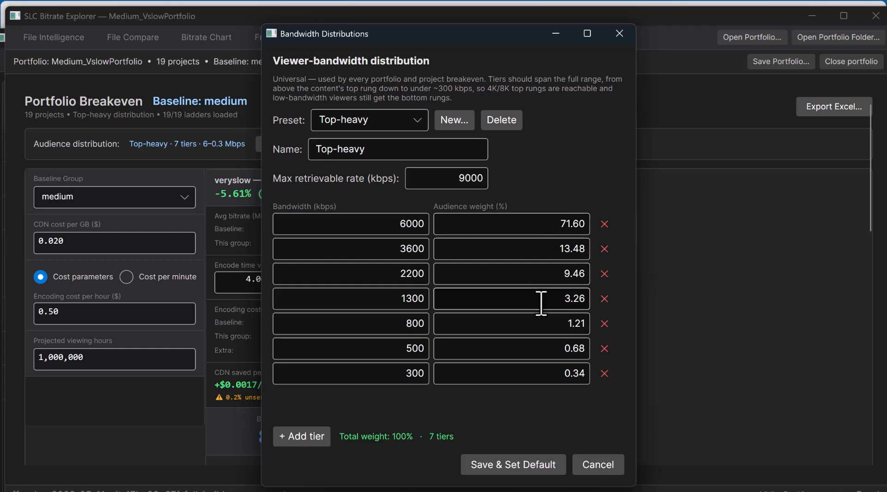
click(402, 131)
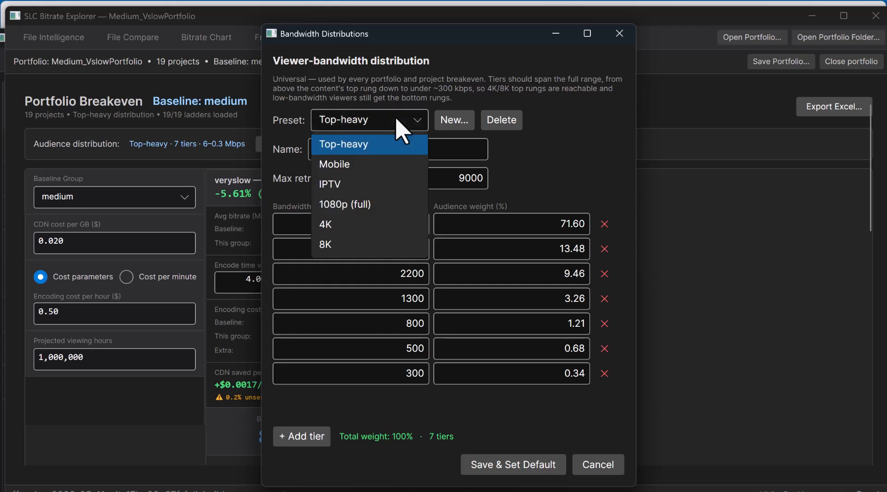
click(407, 163)
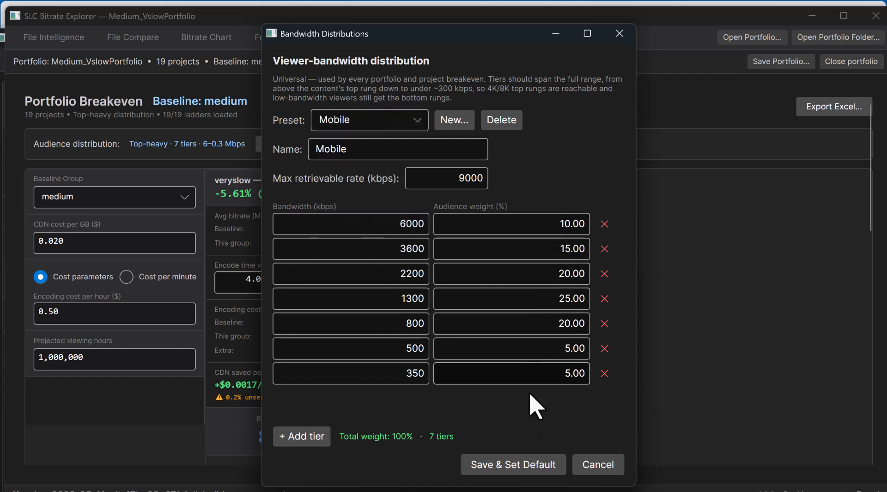
click(519, 465)
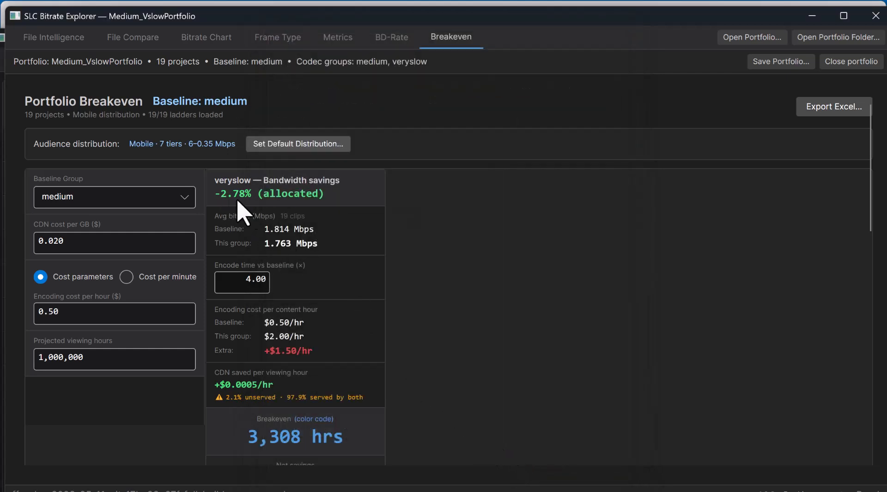
Step: Examine the breakeven hours, net savings and VMAF delta by subset under the Mobile distribution, and open the default distribution settings
scroll(434, 247, down, 5)
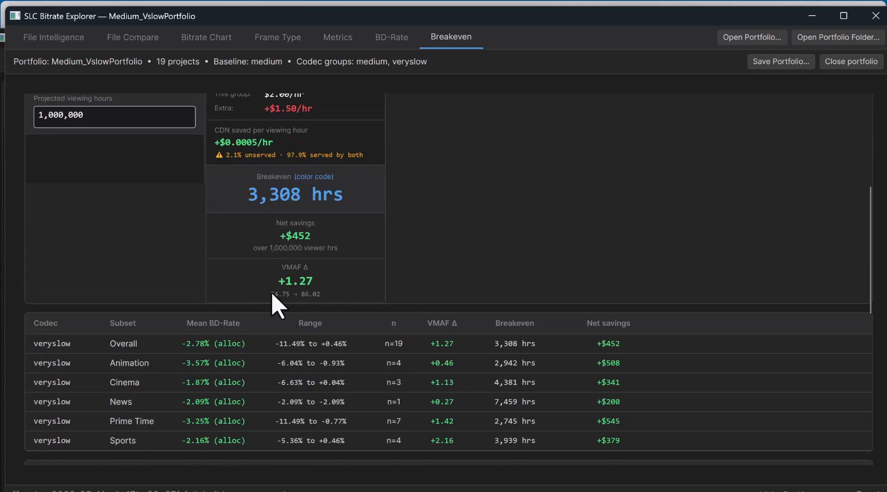
scroll(340, 378, up, 4)
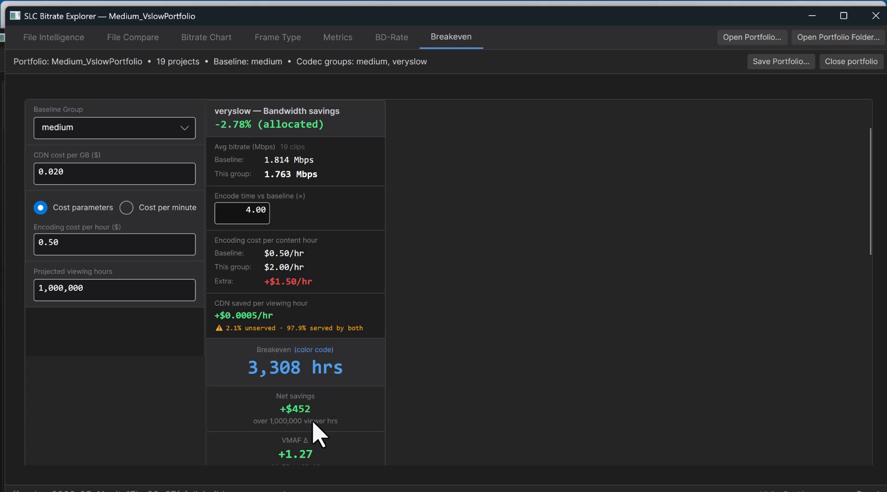
scroll(305, 436, up, 3)
click(343, 143)
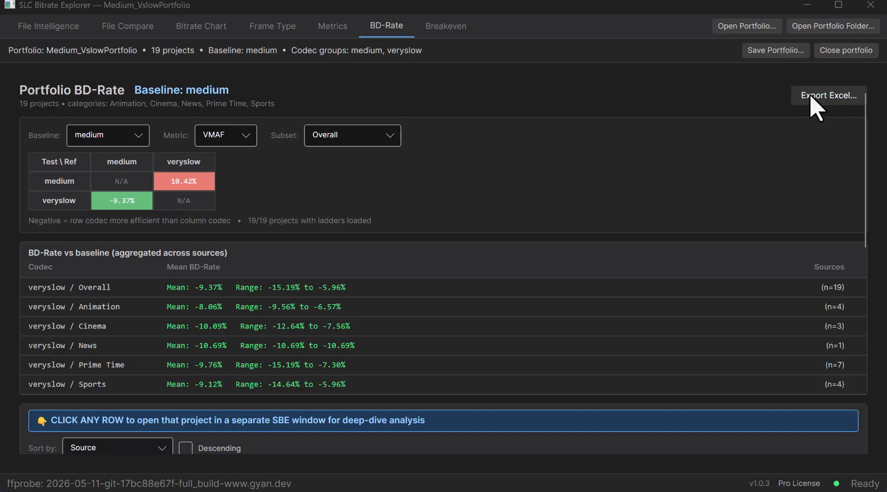
Step: Export the portfolio's BD-Rate report as an Excel workbook and open it in Excel
click(815, 101)
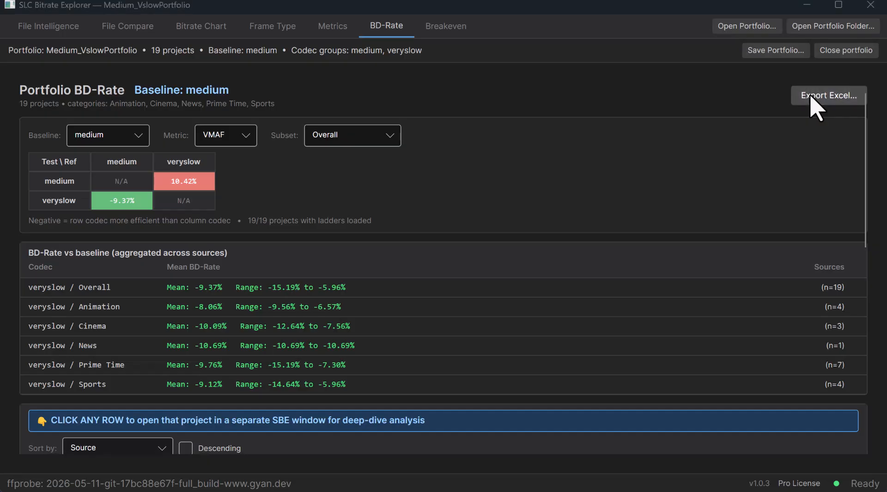
click(717, 466)
click(496, 289)
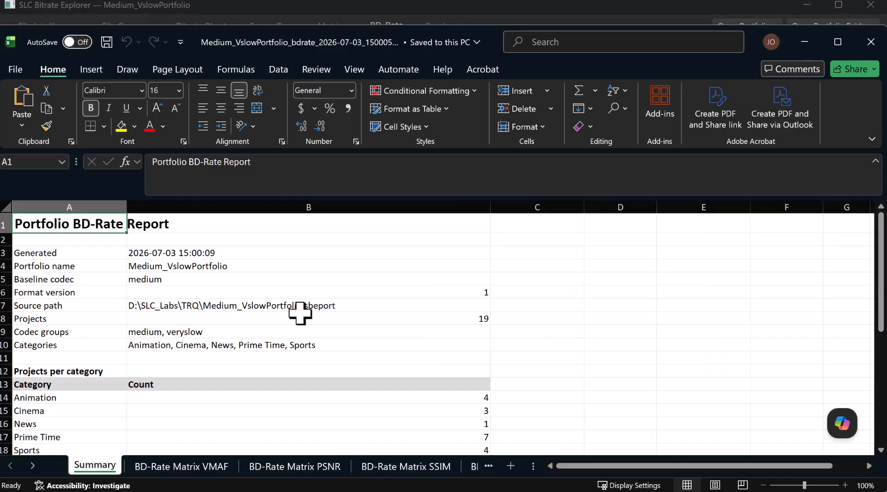
Step: Review the workbook's BD-Rate matrices for VMAF, PSNR and SSIM, starting from the summary
click(401, 491)
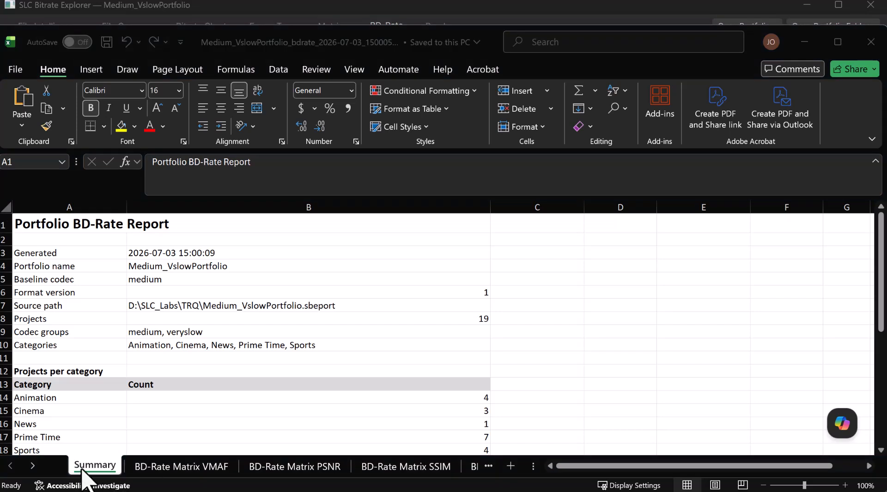
click(169, 470)
click(169, 467)
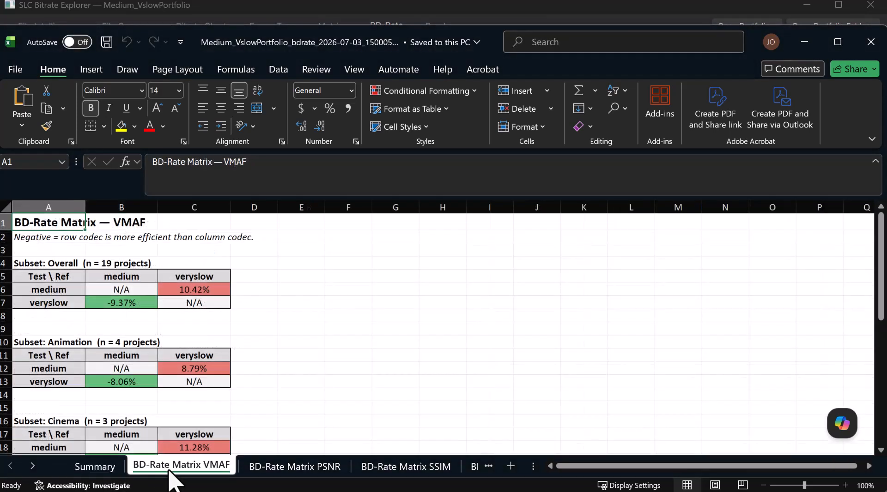
click(301, 468)
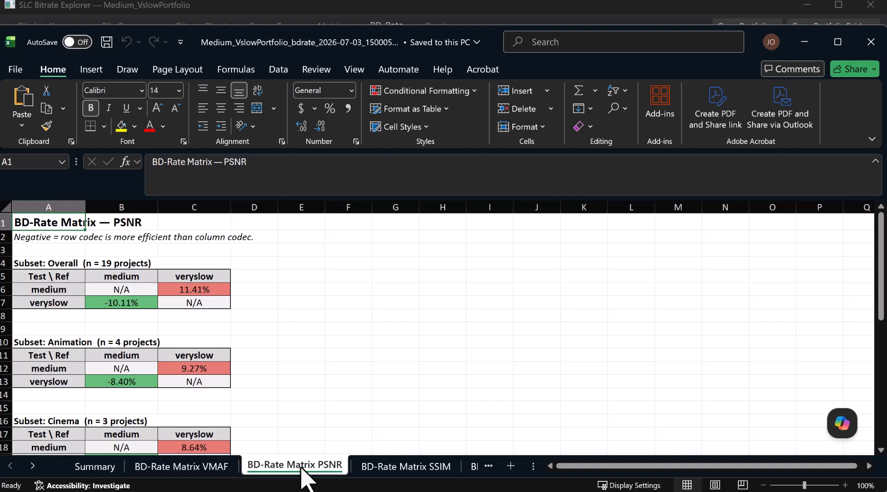
click(410, 468)
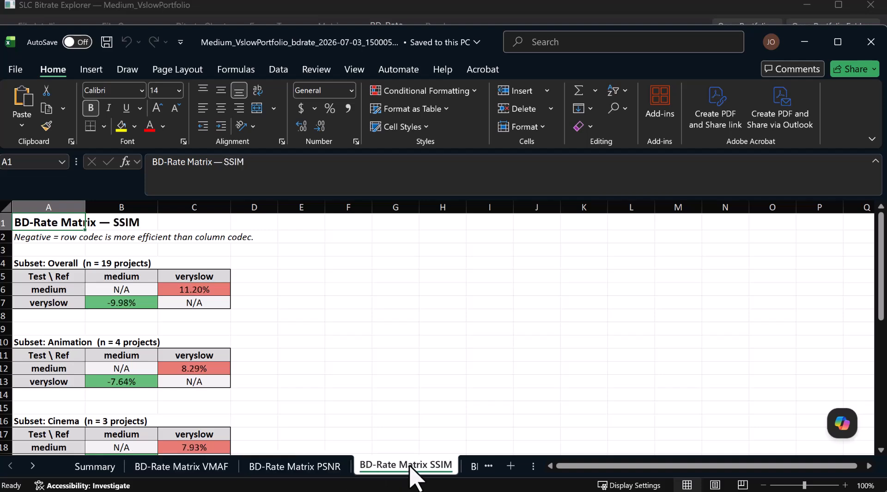
Step: Review the BD-Rate Aggregates, Per-Source BD-Rate, Top-Rung Consistency and Raw Ladder Data sheets
click(473, 468)
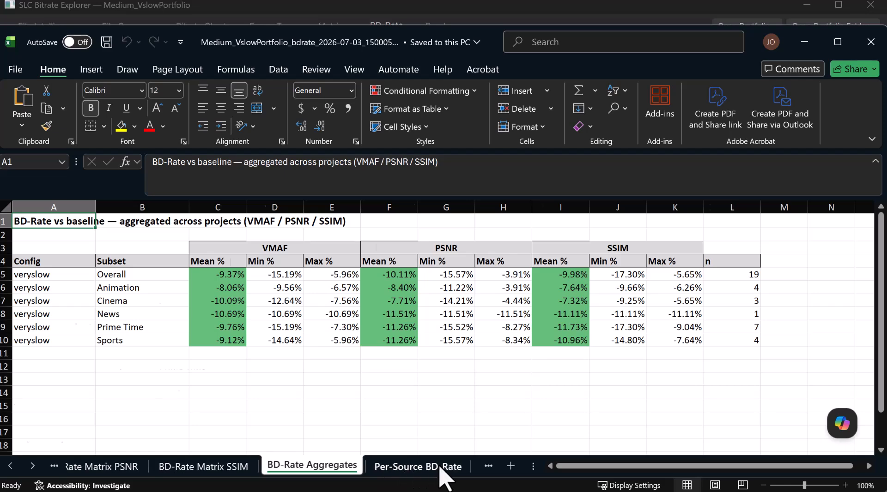
click(441, 468)
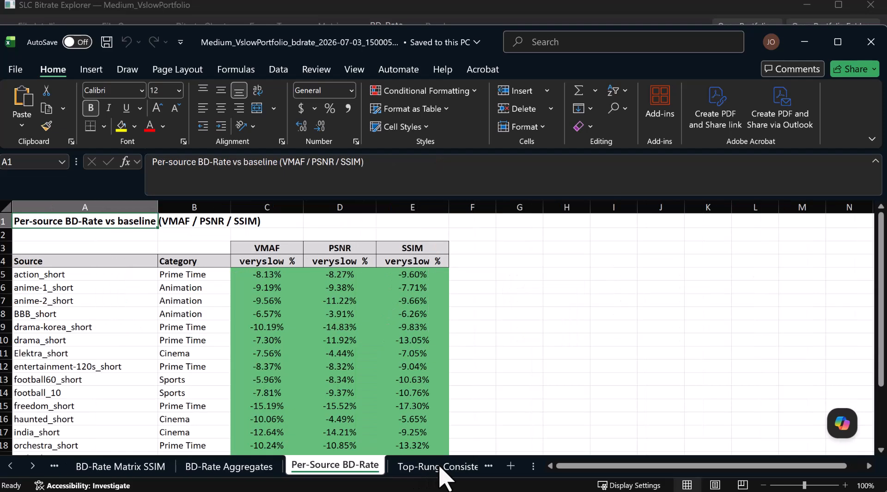
click(442, 467)
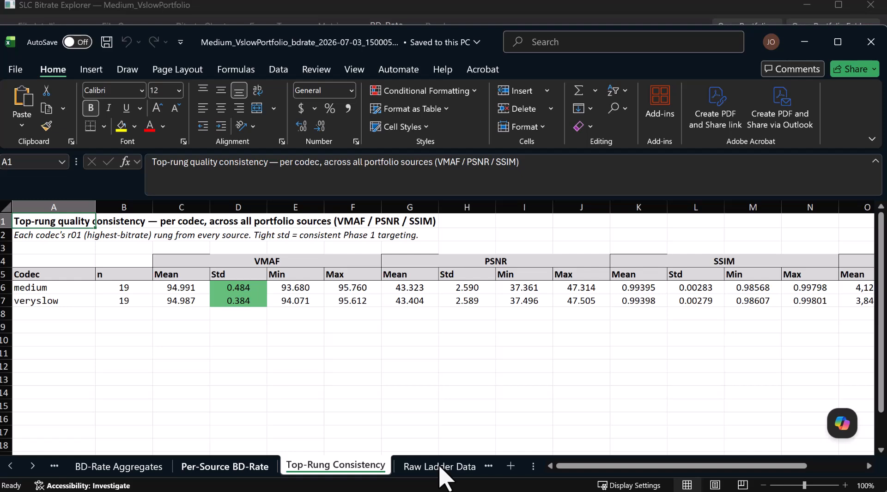
click(441, 467)
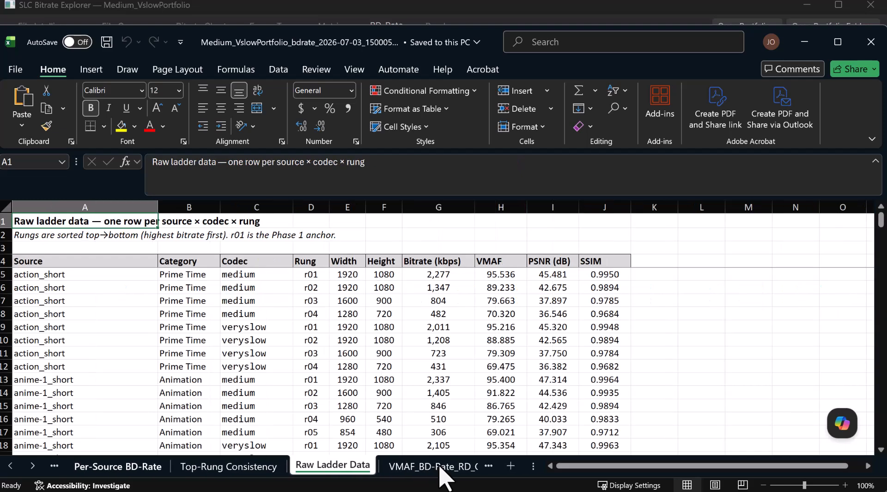
Step: Examine the per-source ladder data and RD curves for VMAF, PSNR and SSIM
click(439, 467)
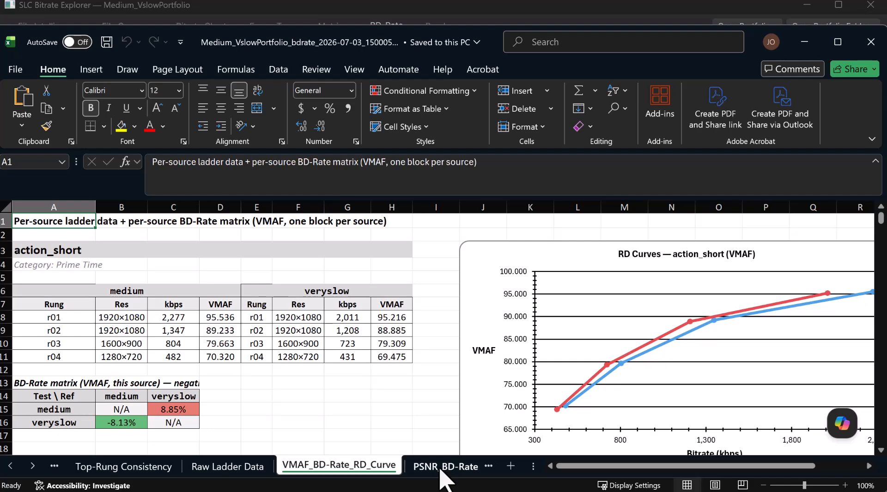
scroll(335, 421, down, 13)
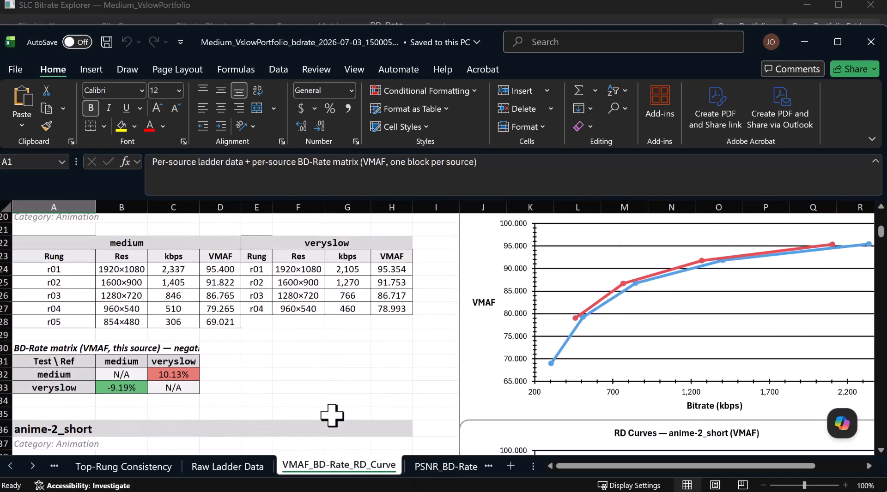
click(436, 469)
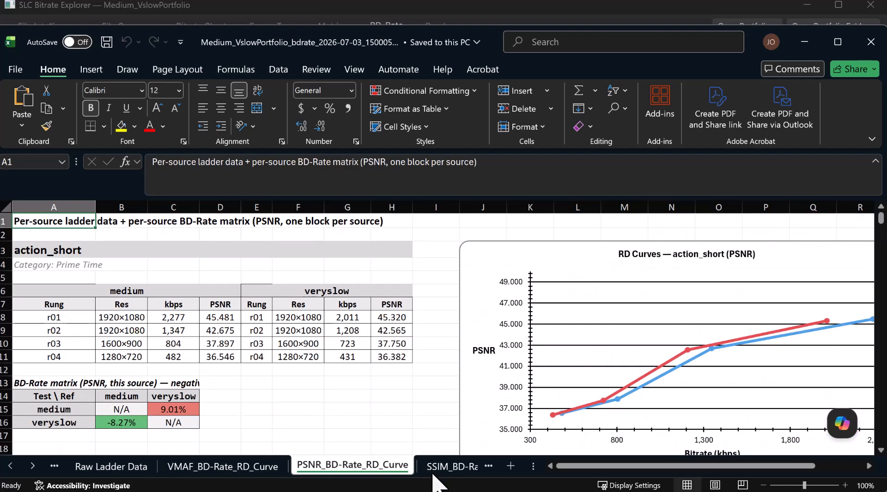
click(434, 475)
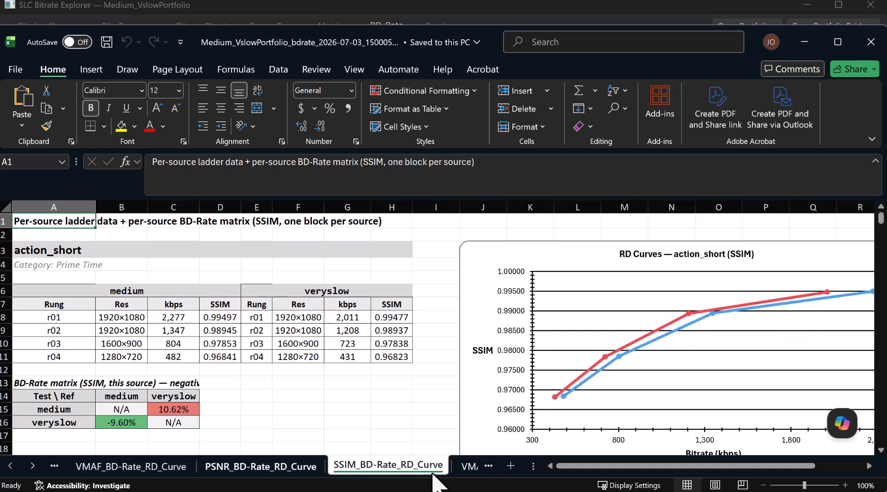
Step: Review the genre-averaged RD curves and the Codec Summary sheet, and close the BD-Rate workbook
click(466, 468)
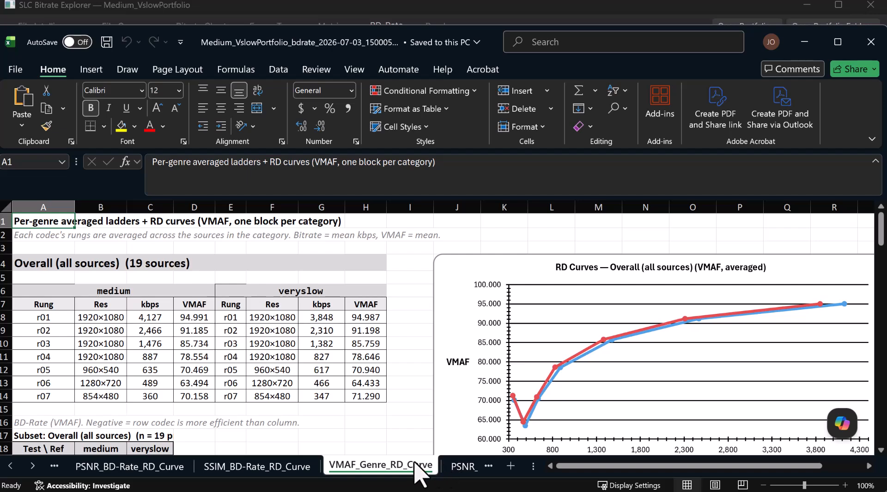
scroll(330, 370, down, 8)
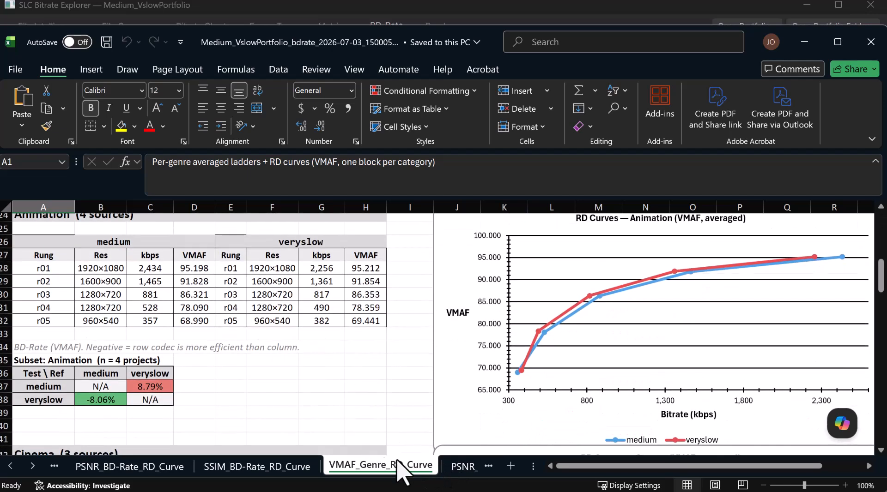
click(458, 467)
click(457, 468)
click(454, 467)
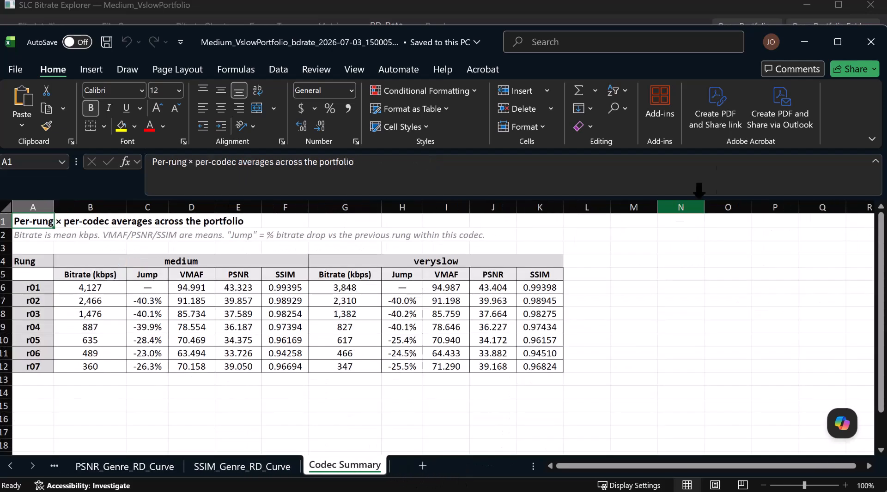
click(873, 49)
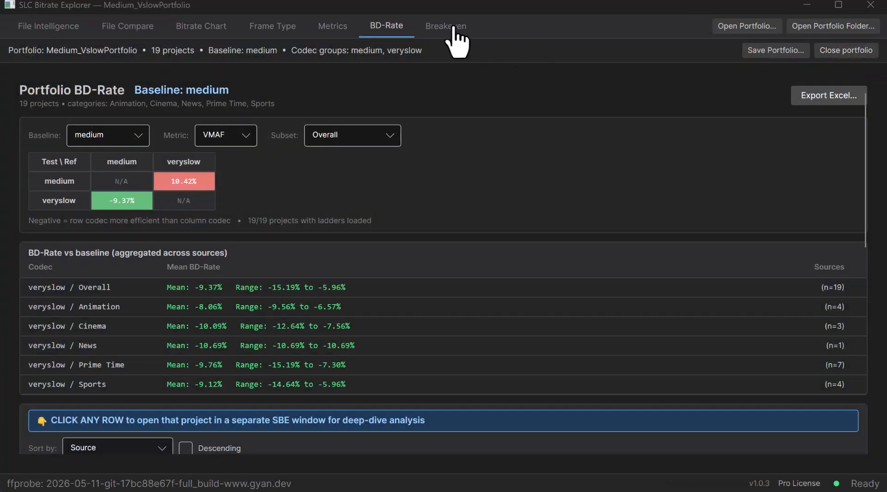
Step: Export the portfolio's breakeven report as Medium_VslowPortfolio_breakeven_2026-07-03_150118.xlsx in the TRQ folder and open it in Excel
click(451, 27)
click(823, 97)
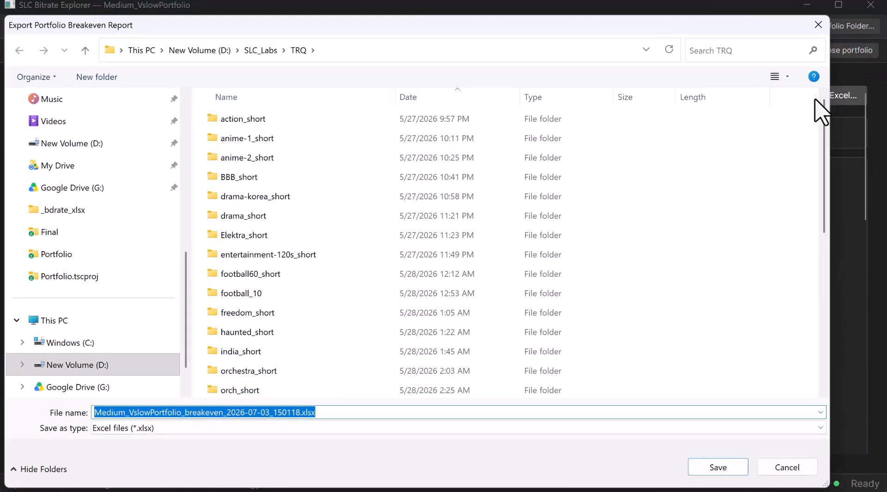
click(704, 471)
click(507, 289)
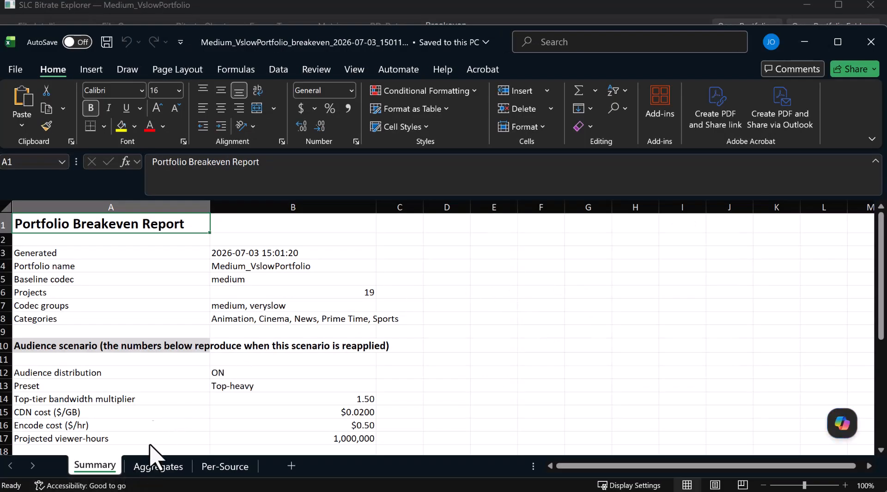
Step: Review the breakeven report's audience weights and encode-time multipliers, and its Aggregates and Per-Source sheets
scroll(187, 337, down, 5)
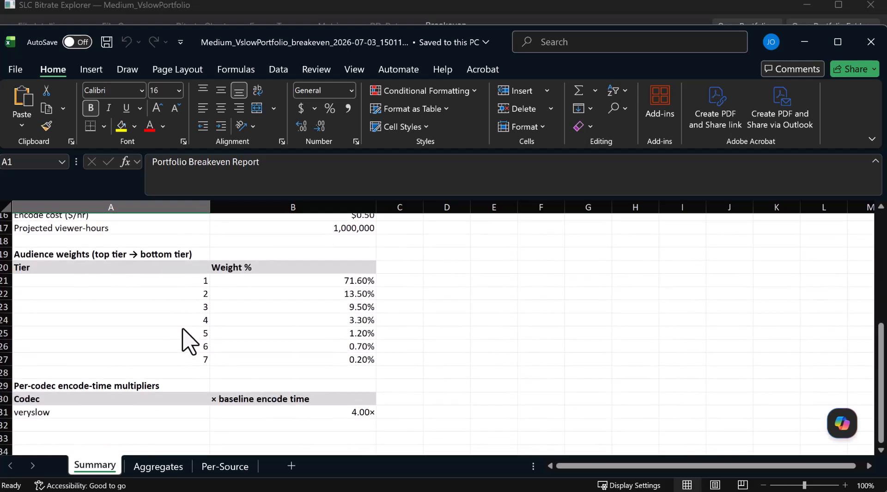
click(151, 468)
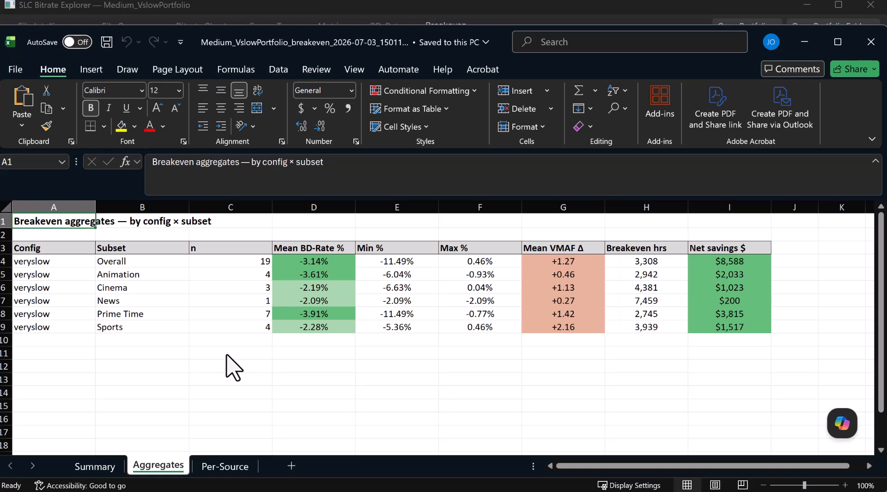
click(229, 473)
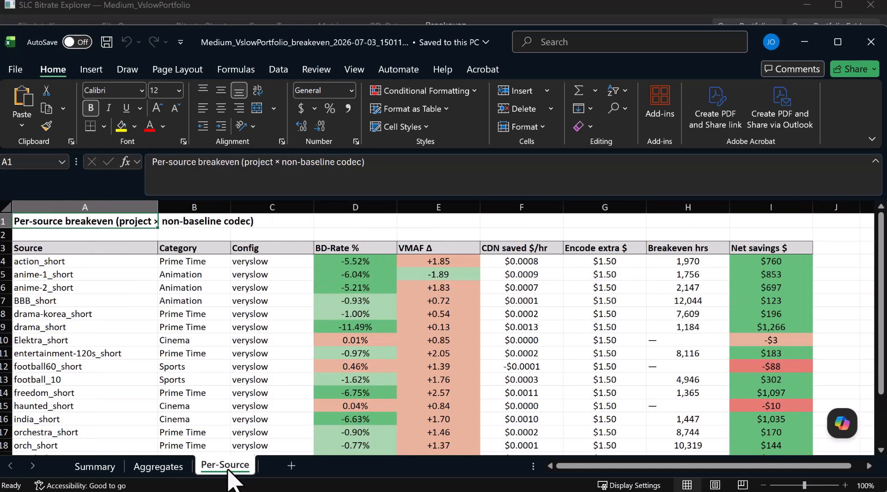